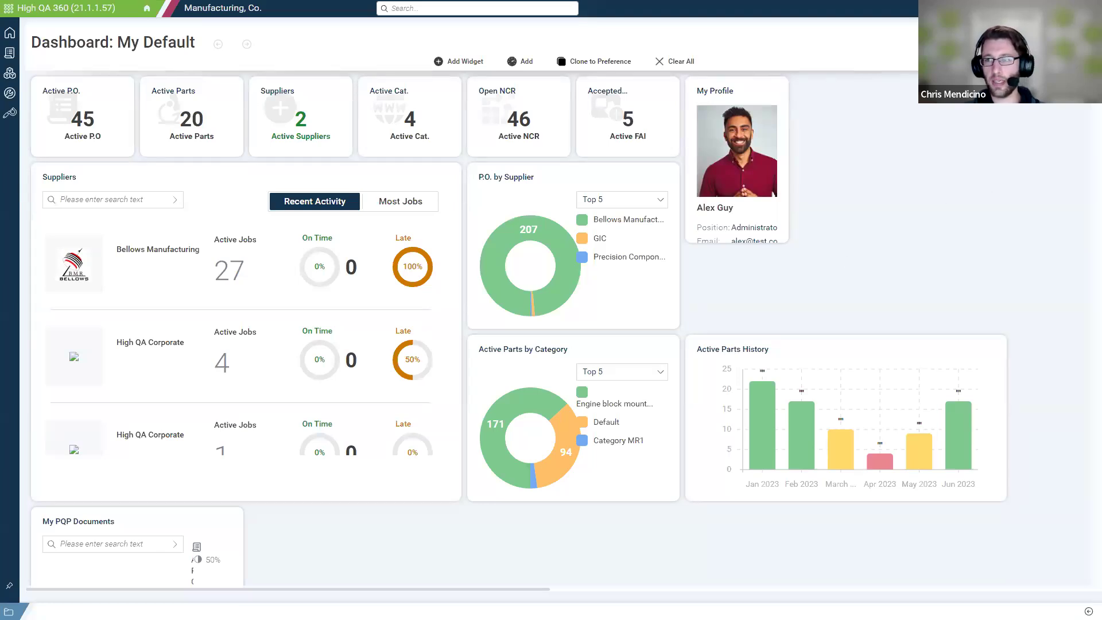
# View the dashboard's saved preferences and try moving the My Profile widget
pyautogui.click(1086, 43)
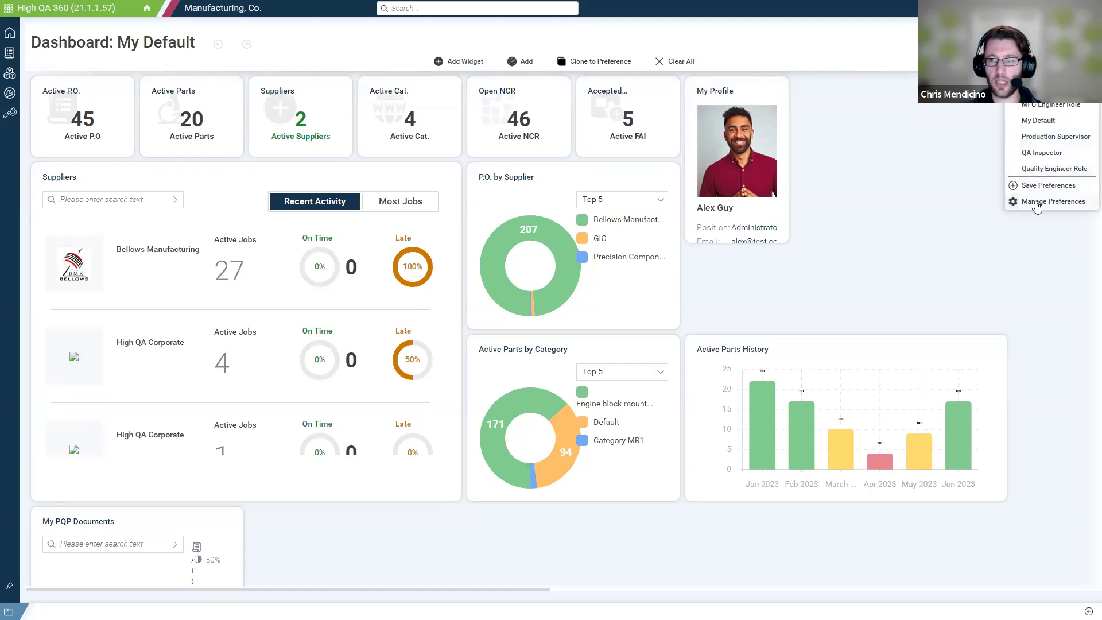
pyautogui.click(806, 119)
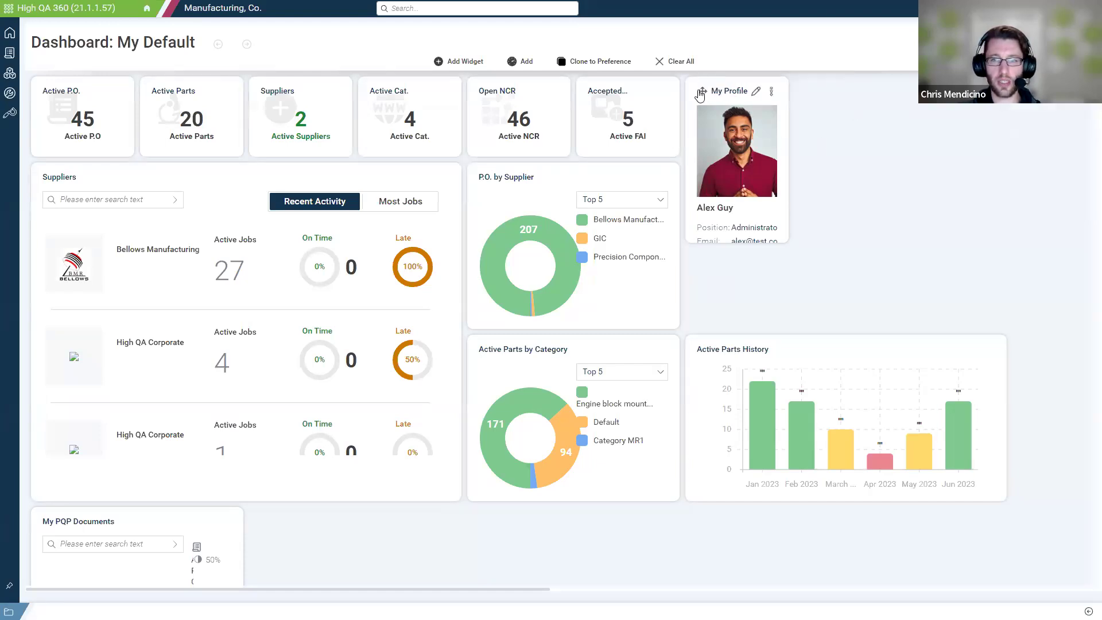
pyautogui.moveTo(702, 94)
pyautogui.mouseDown()
pyautogui.moveTo(702, 196)
pyautogui.moveTo(845, 171)
pyautogui.moveTo(722, 101)
pyautogui.mouseUp()
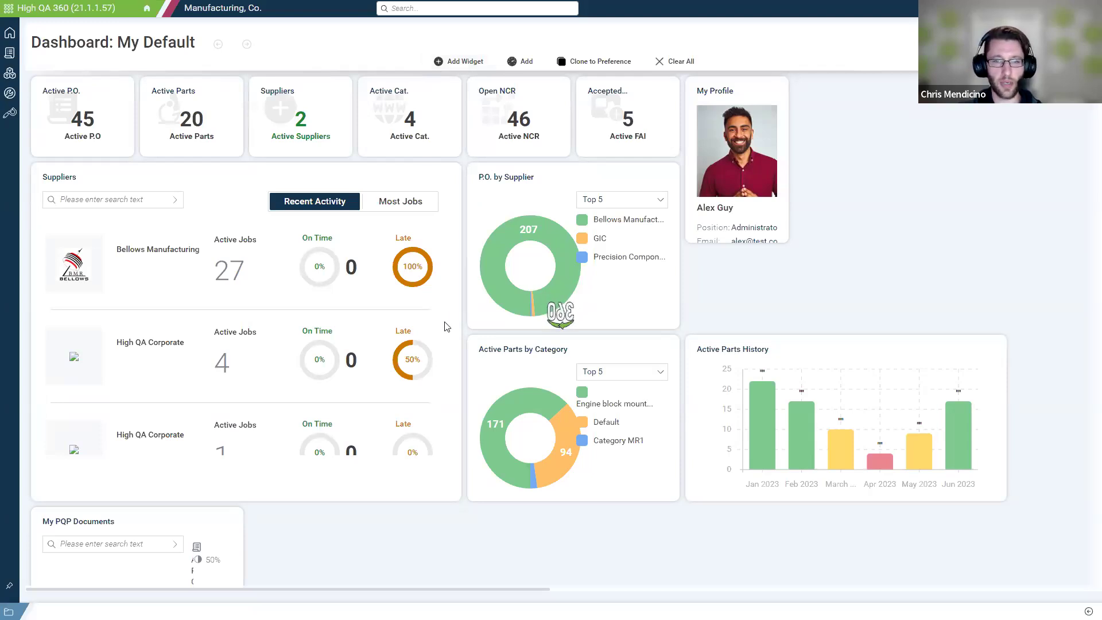
# Browse the common widgets available for the dashboard and close the list without adding one
pyautogui.scroll(-10, 449, 316)
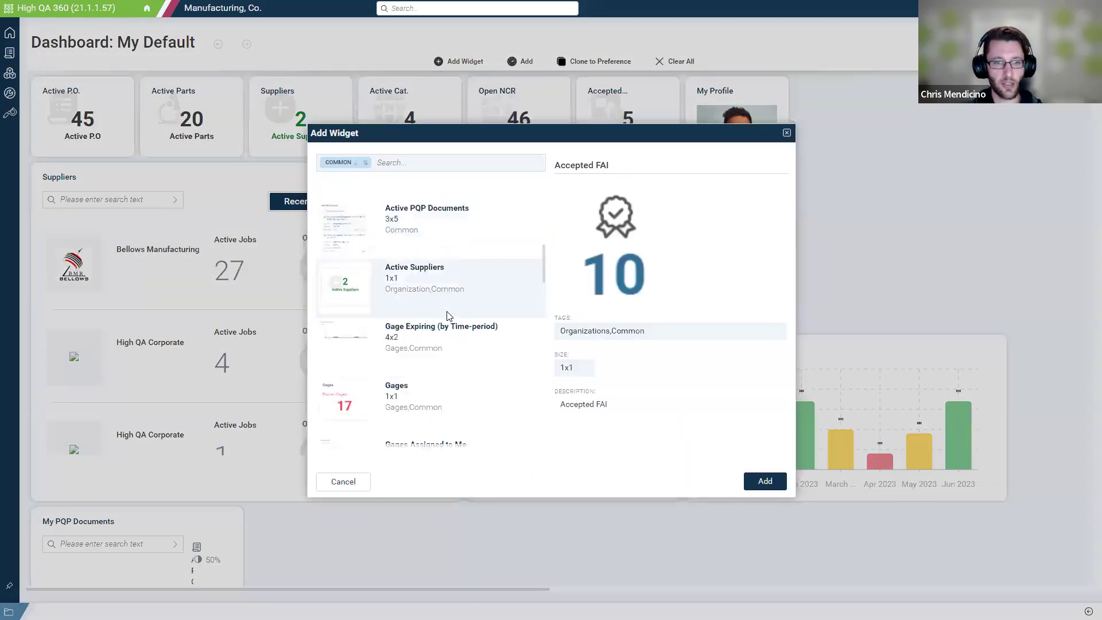
pyautogui.scroll(-8, 449, 315)
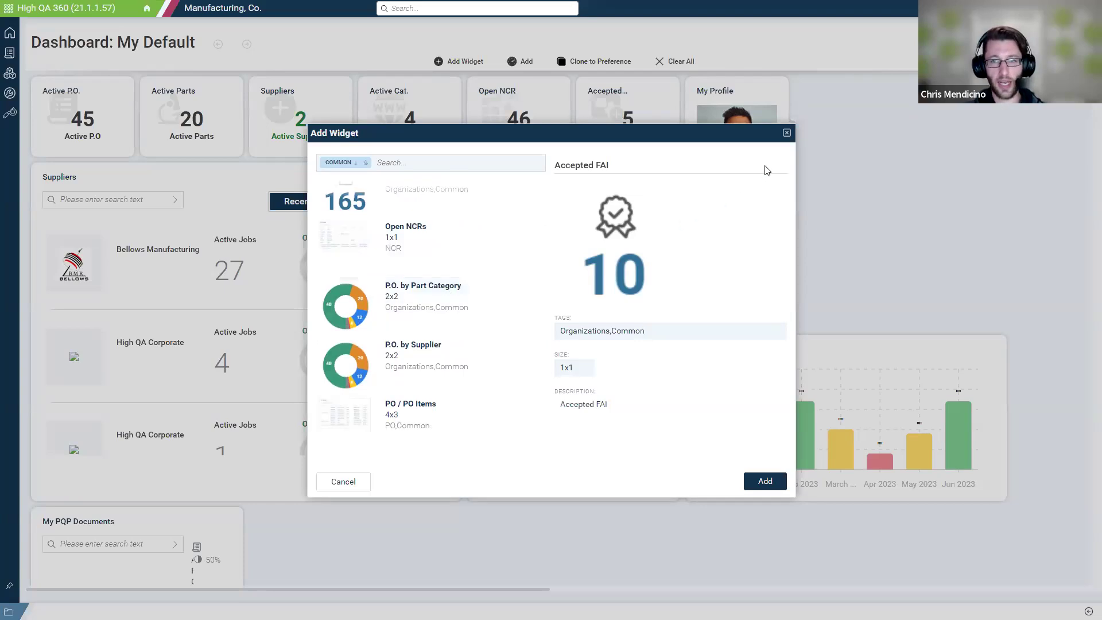
pyautogui.click(786, 132)
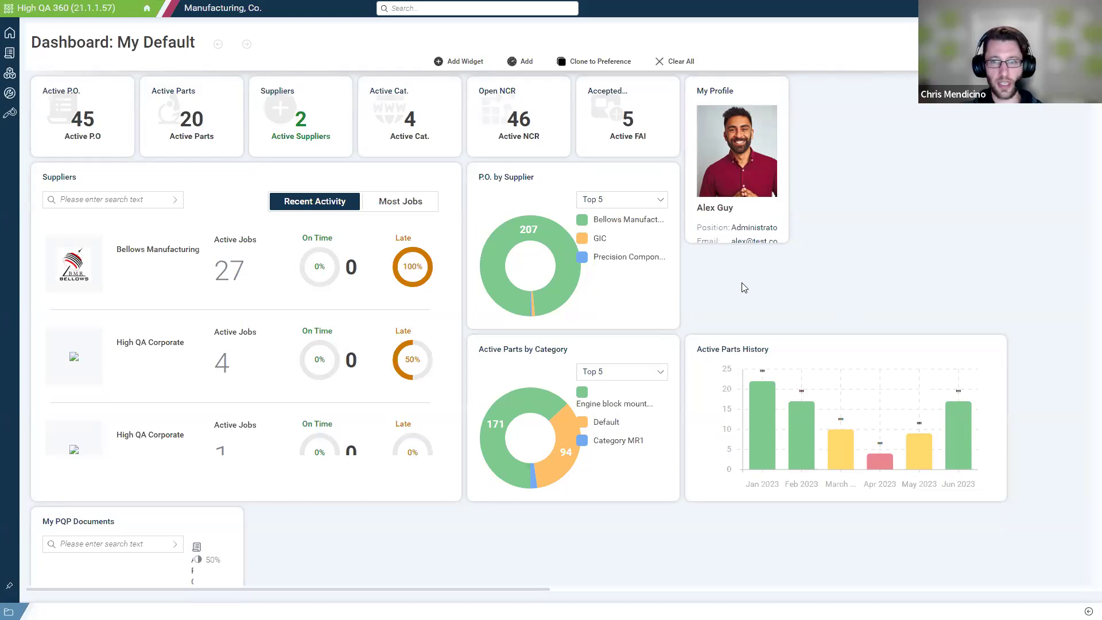
# Switch to the Drawings page of Sample 2 PDF rev B (2) and examine the ballooned callouts around dimension 6
pyautogui.hotkey('ctrl', 'Tab')
pyautogui.hotkey('ctrl', 'Tab')
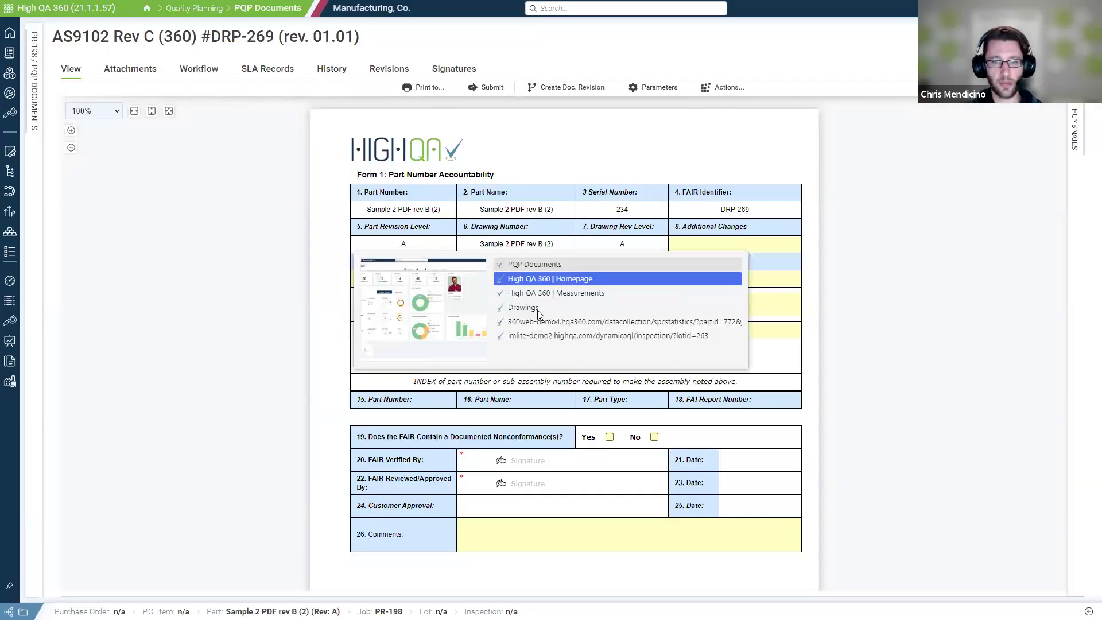
pyautogui.click(600, 307)
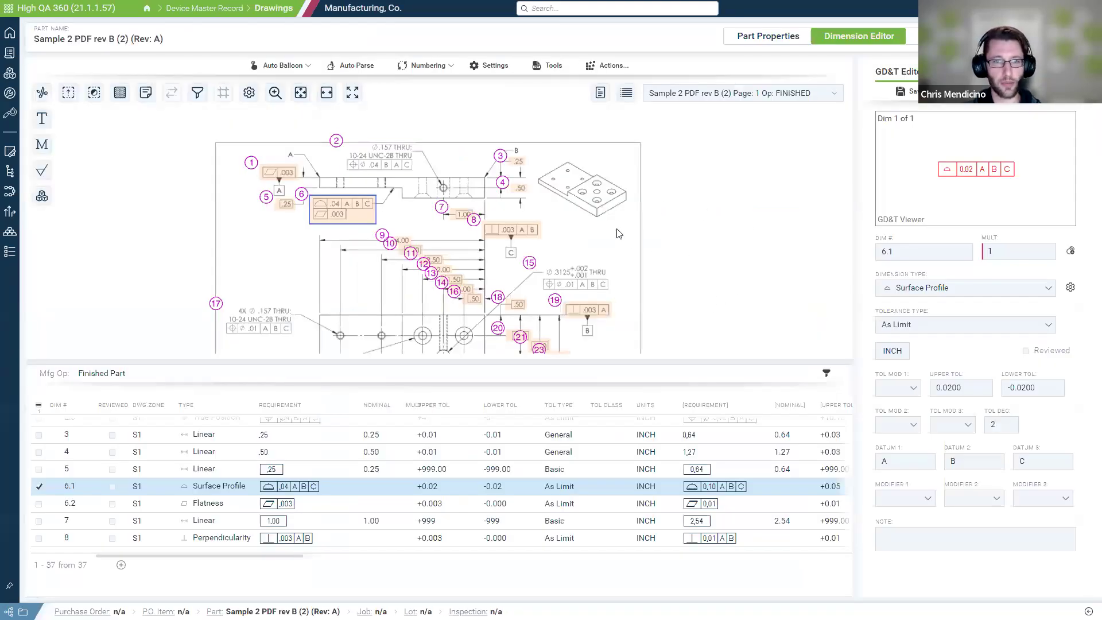
pyautogui.moveTo(672, 171)
pyautogui.mouseDown()
pyautogui.moveTo(724, 121)
pyautogui.moveTo(646, 192)
pyautogui.moveTo(697, 123)
pyautogui.mouseUp()
pyautogui.scroll(3, 311, 242)
pyautogui.moveTo(443, 232); pyautogui.dragTo(315, 320)
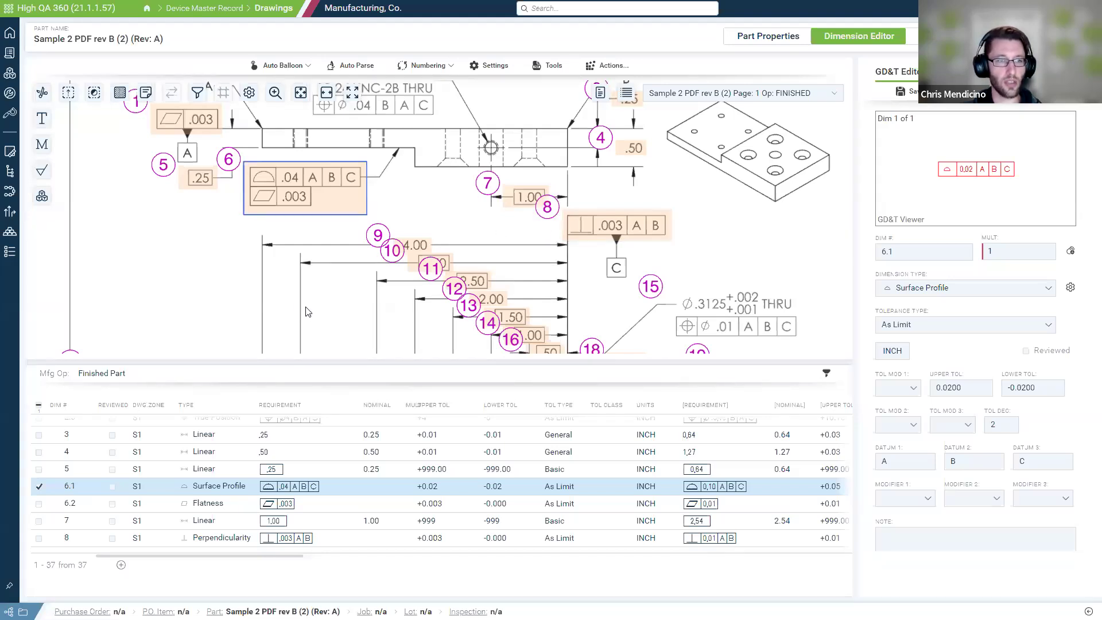
pyautogui.scroll(-3, 305, 258)
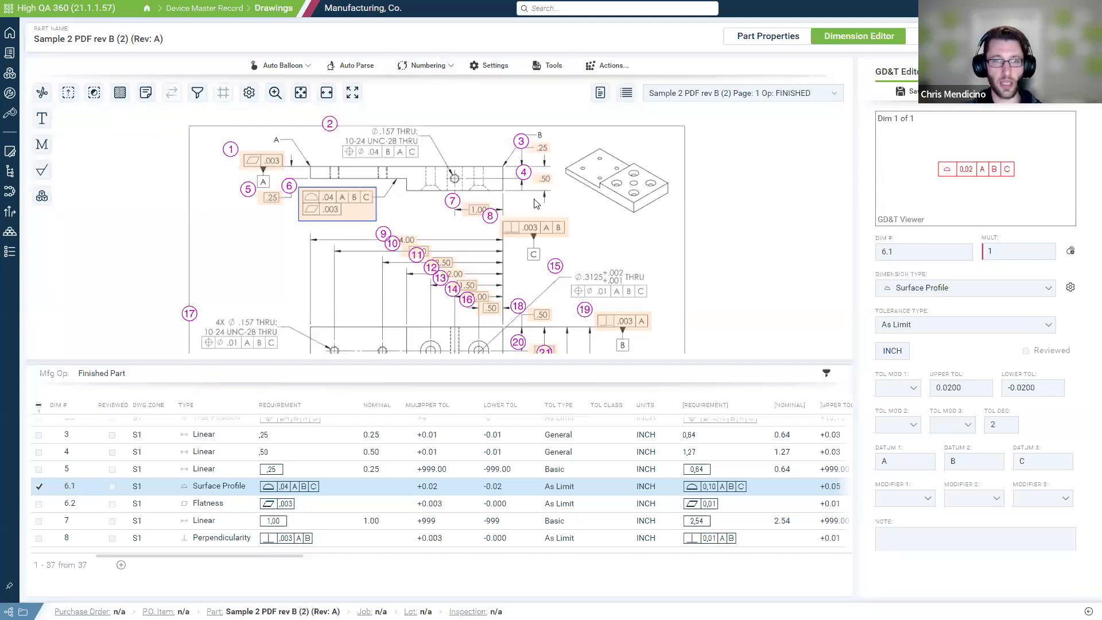
pyautogui.press('F11')
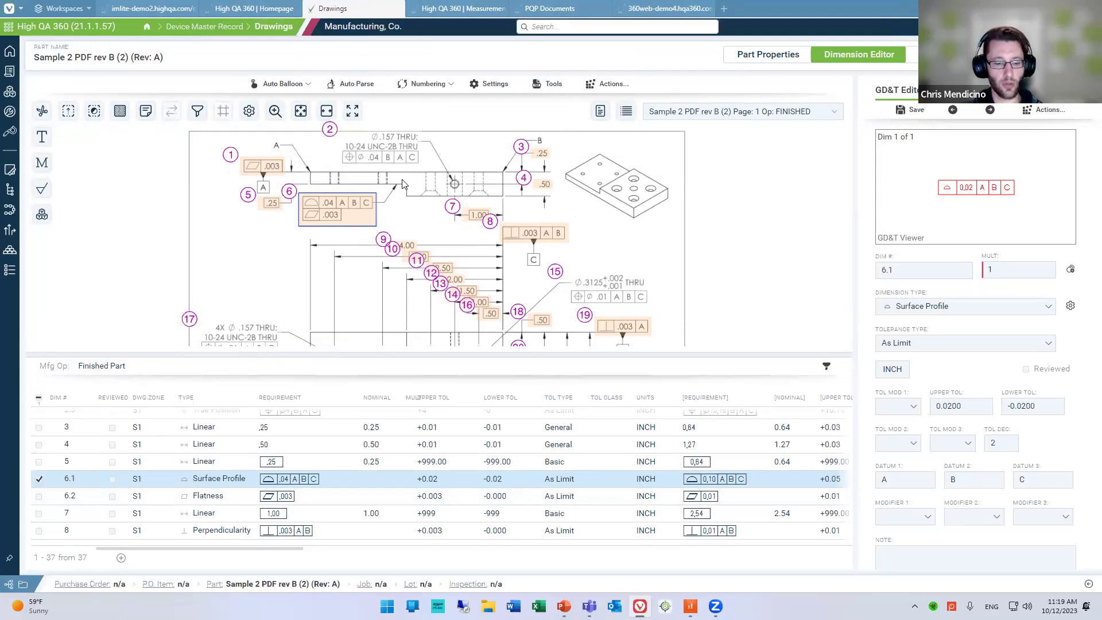
pyautogui.press('F11')
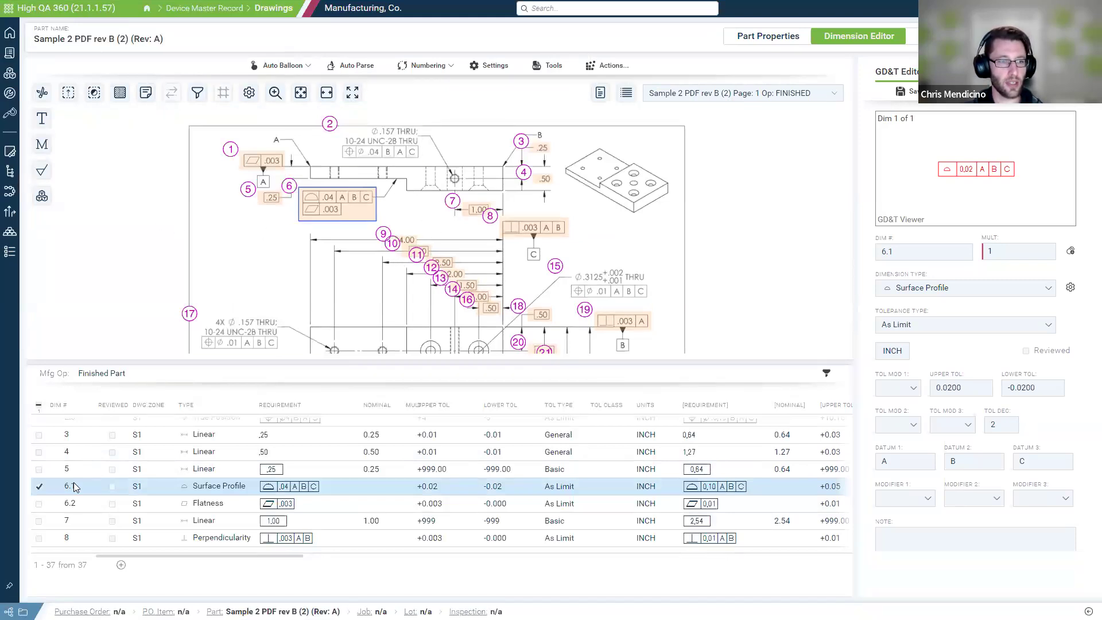
# Expand the navigation labels and activate the Op10 Roughing operation in Mfg Operations to view its dimensions on the drawing
pyautogui.click(10, 588)
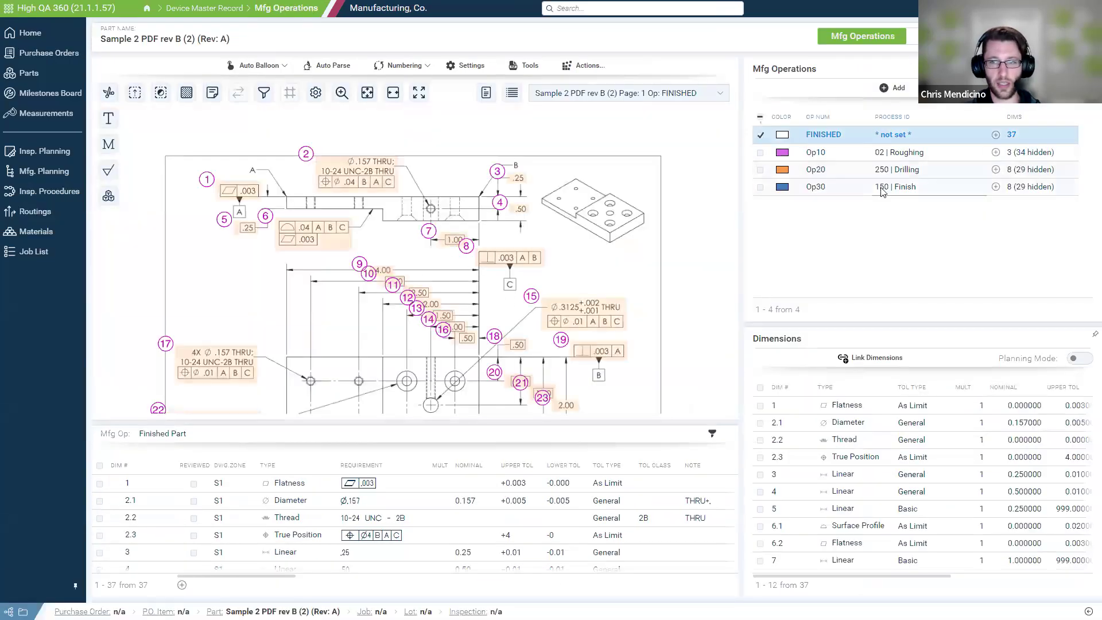
pyautogui.click(821, 154)
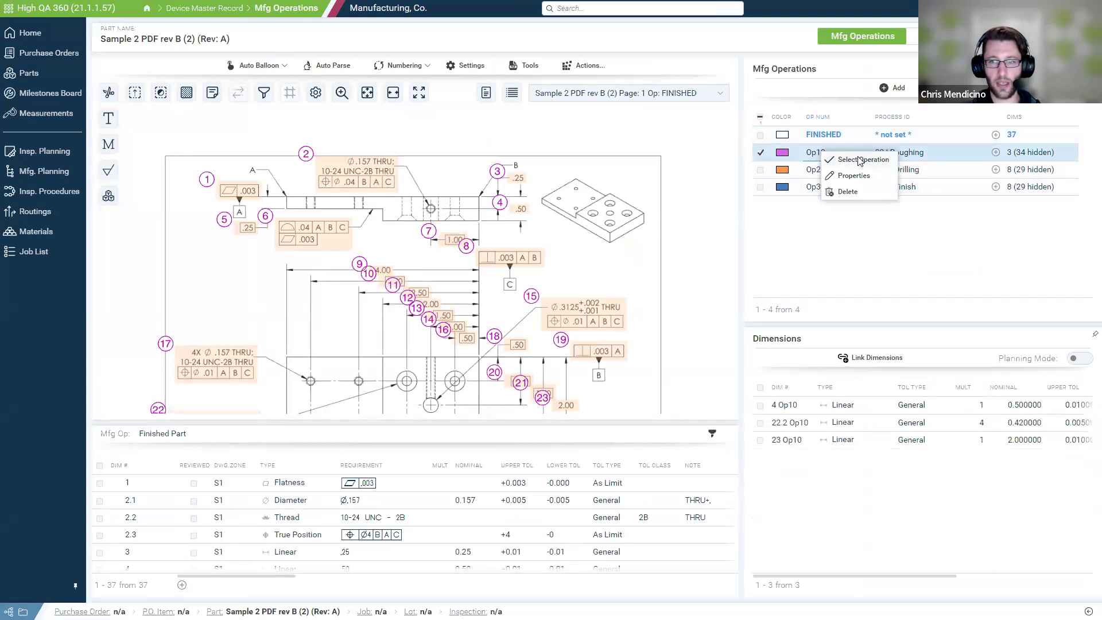
pyautogui.click(856, 159)
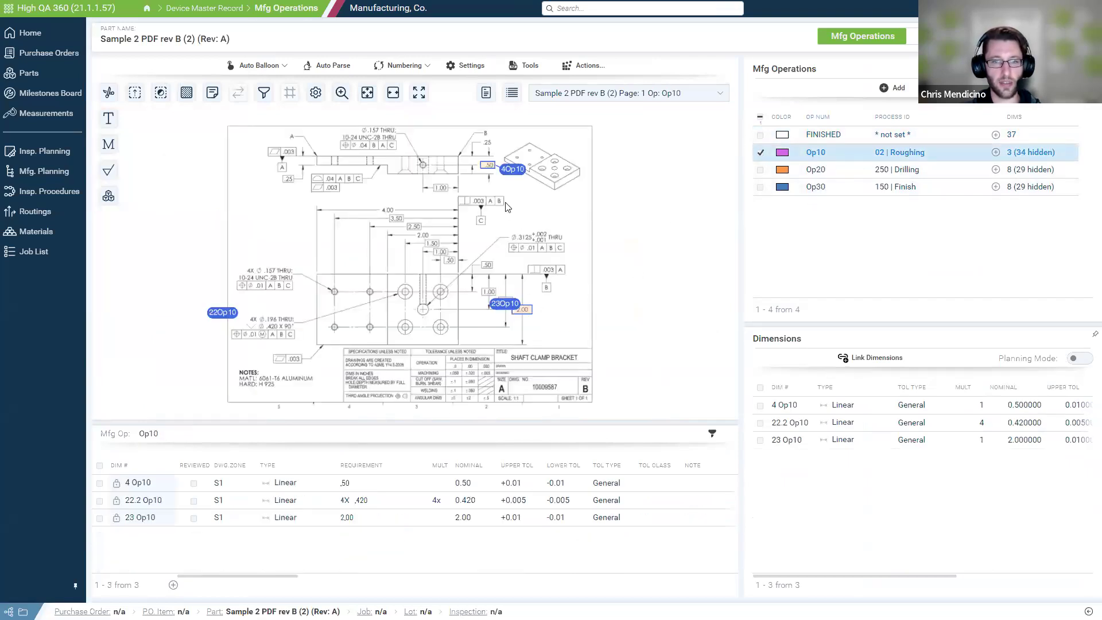
pyautogui.scroll(2, 499, 220)
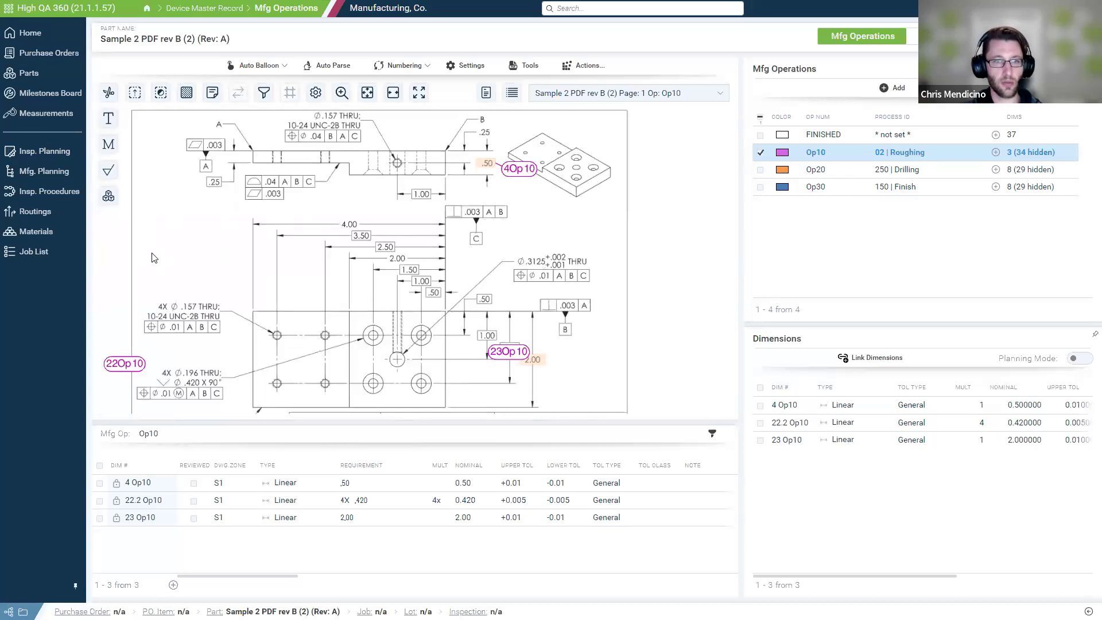
# Switch to the Measurements page for job PR-198 and review Lot1's sample status for Op10 Roughing, Op20 Drilling and Op30 Finish
pyautogui.hotkey('ctrl', 'Tab')
pyautogui.hotkey('ctrl', 'Tab')
pyautogui.hotkey('ctrl', 'Tab')
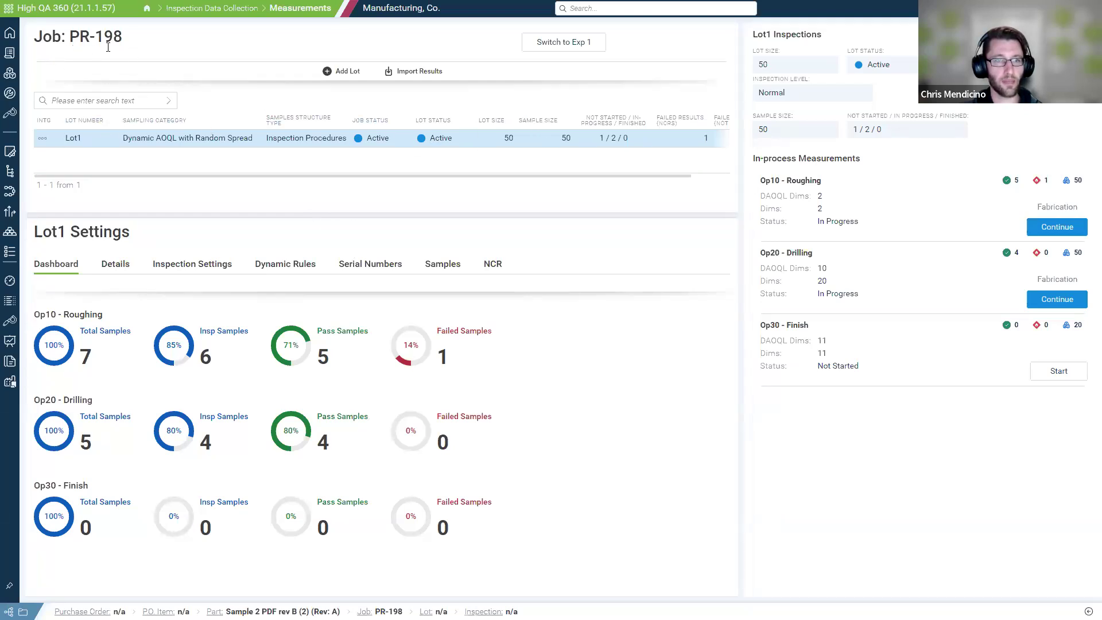
pyautogui.click(107, 100)
pyautogui.click(267, 174)
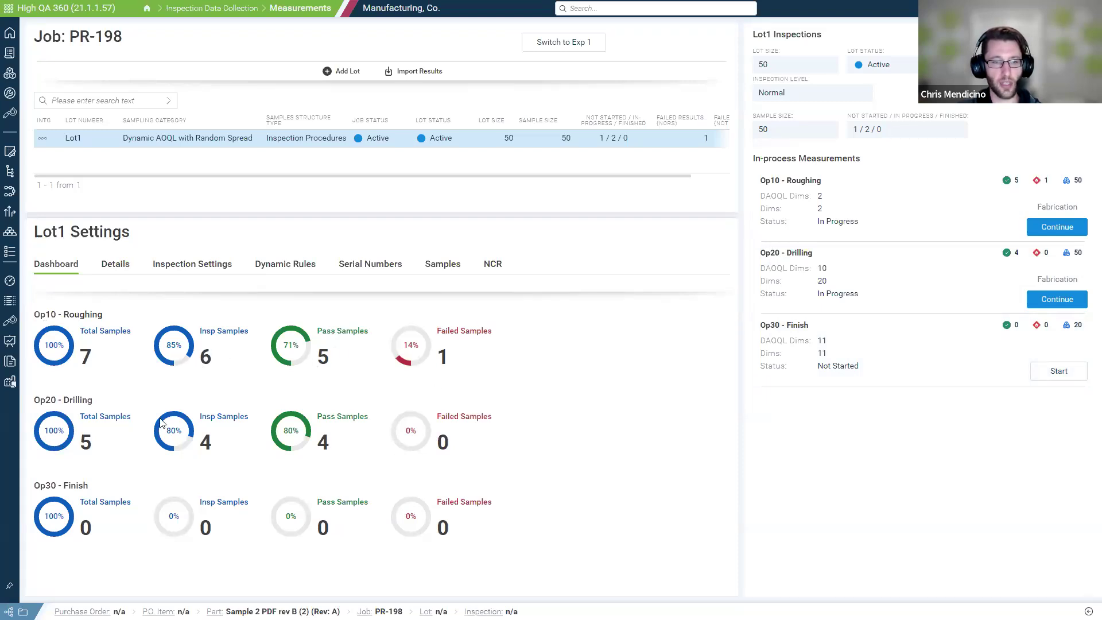
pyautogui.moveTo(37, 401); pyautogui.dragTo(127, 403)
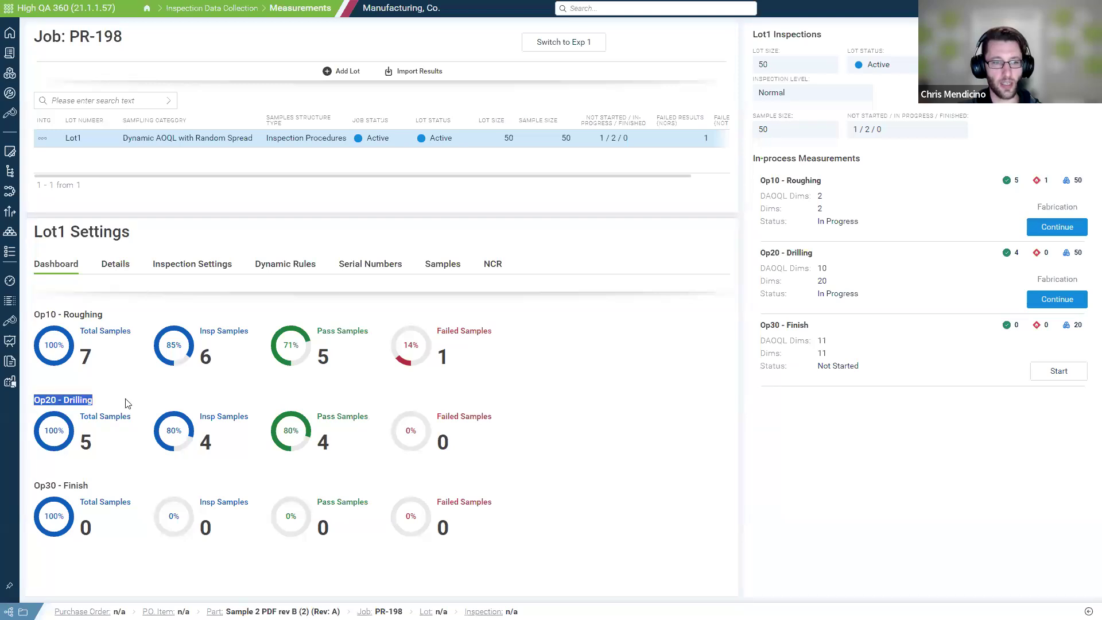
pyautogui.moveTo(36, 312); pyautogui.dragTo(103, 320)
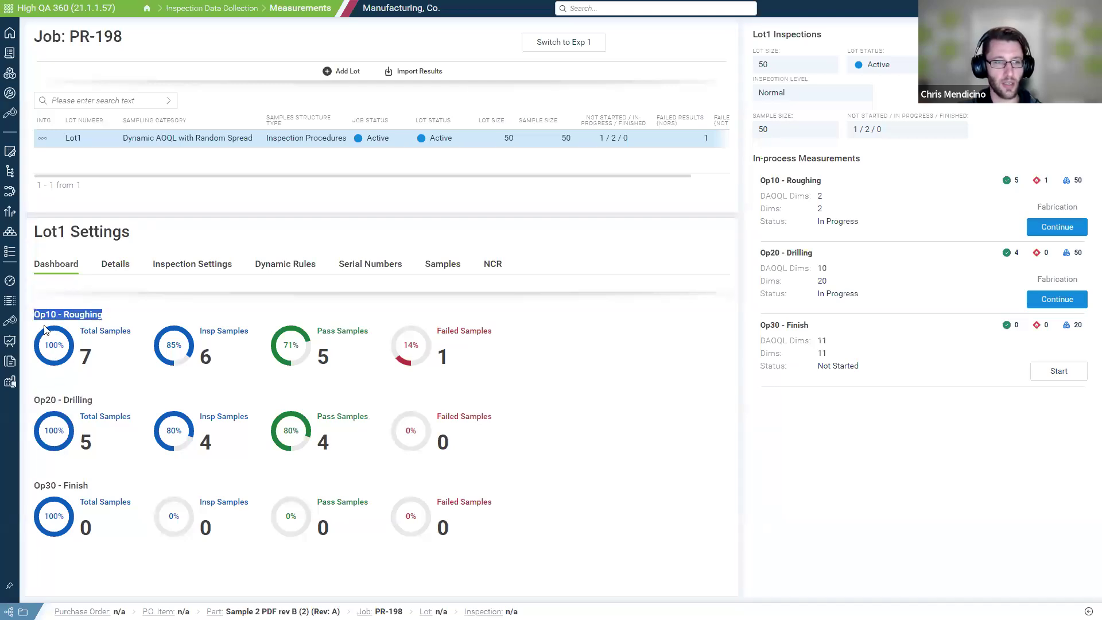
pyautogui.moveTo(41, 402); pyautogui.dragTo(87, 402)
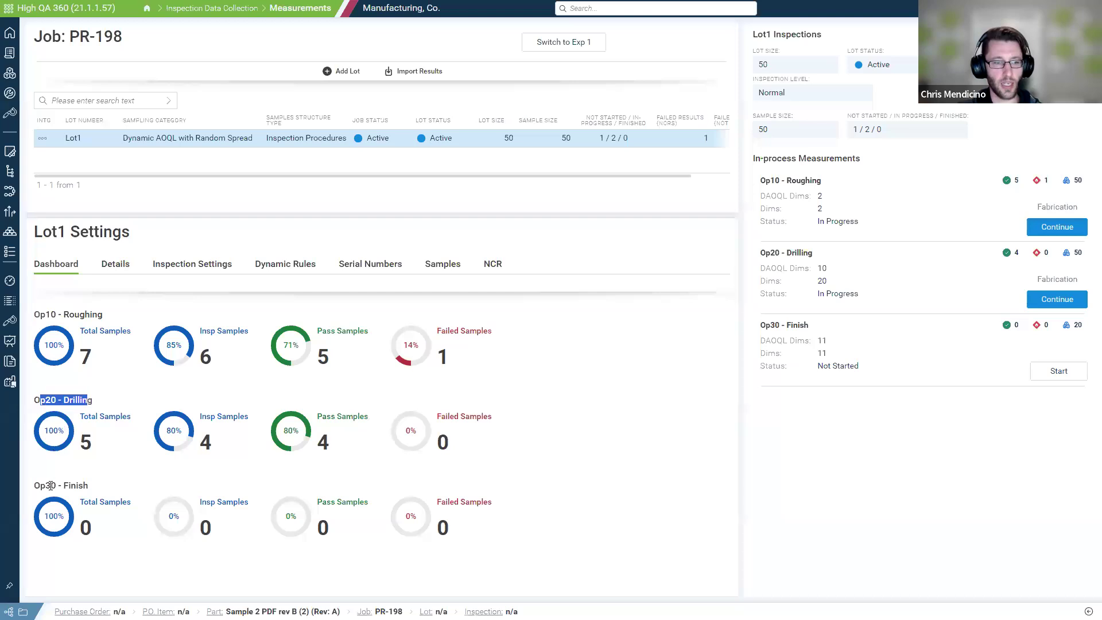
pyautogui.moveTo(51, 486); pyautogui.dragTo(103, 500)
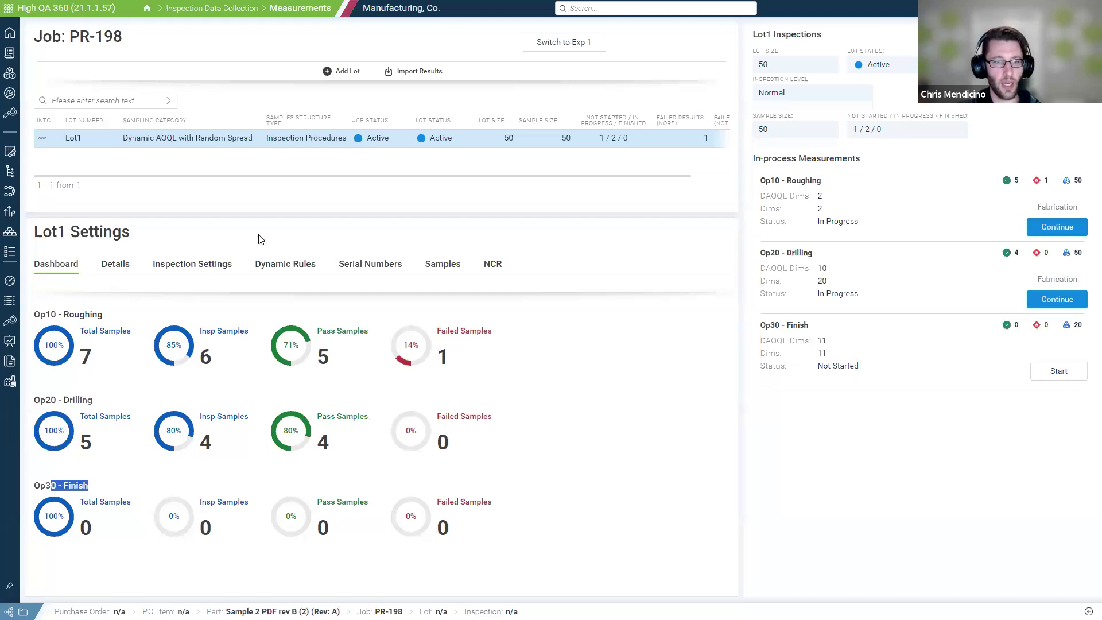
pyautogui.click(442, 265)
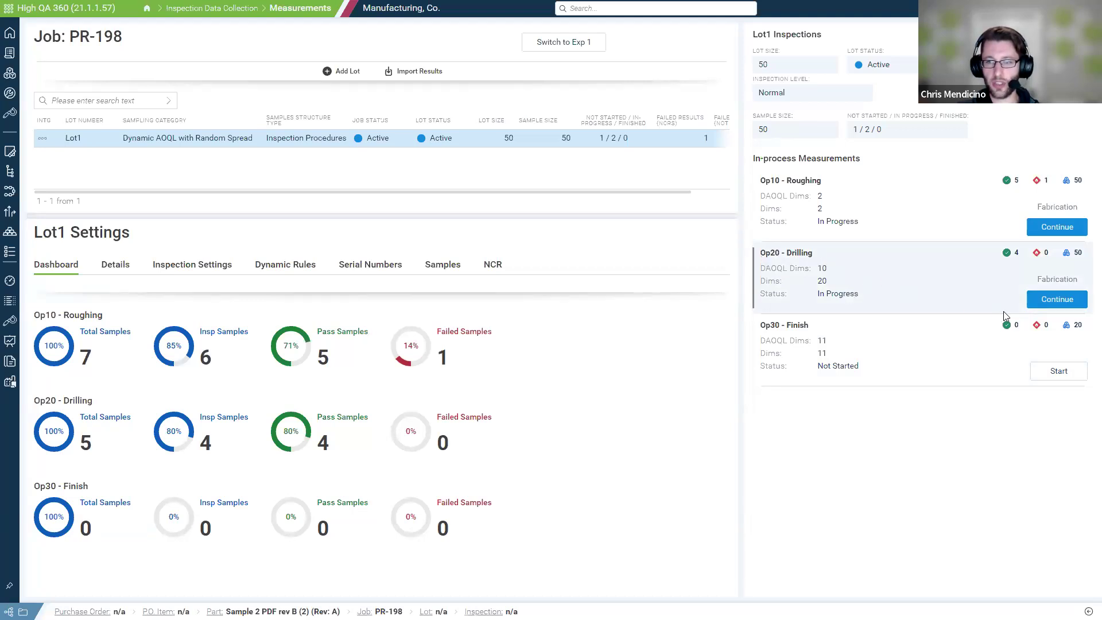
# Continue the Op20 - Drilling inspection of Lot1, collapse the navigation labels and enlarge the measurement matrix below the drawing
pyautogui.click(1066, 301)
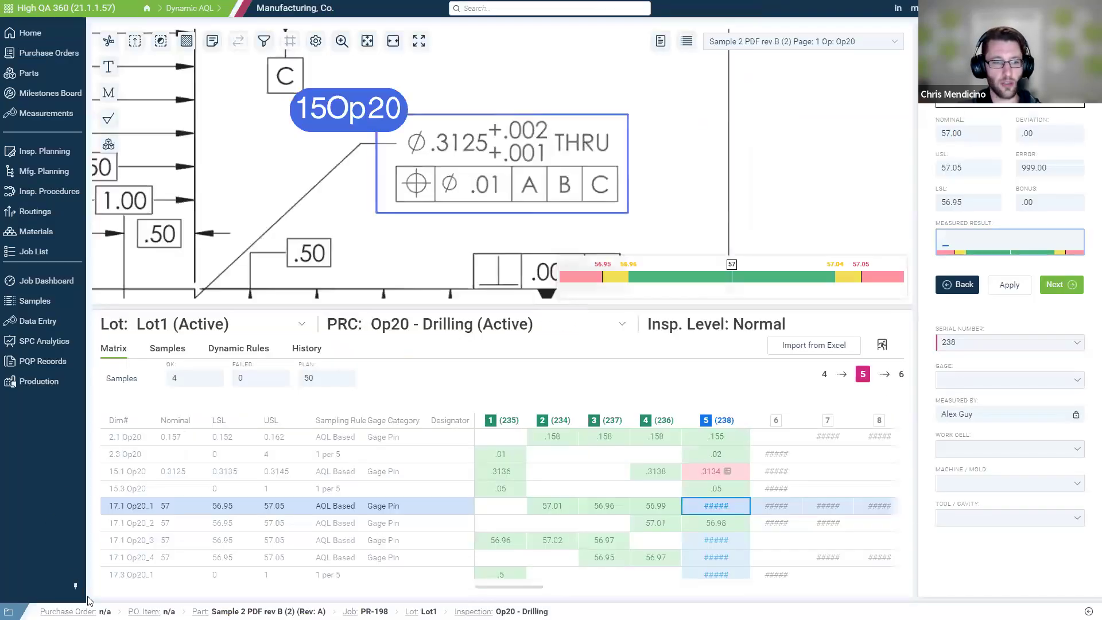
pyautogui.click(79, 585)
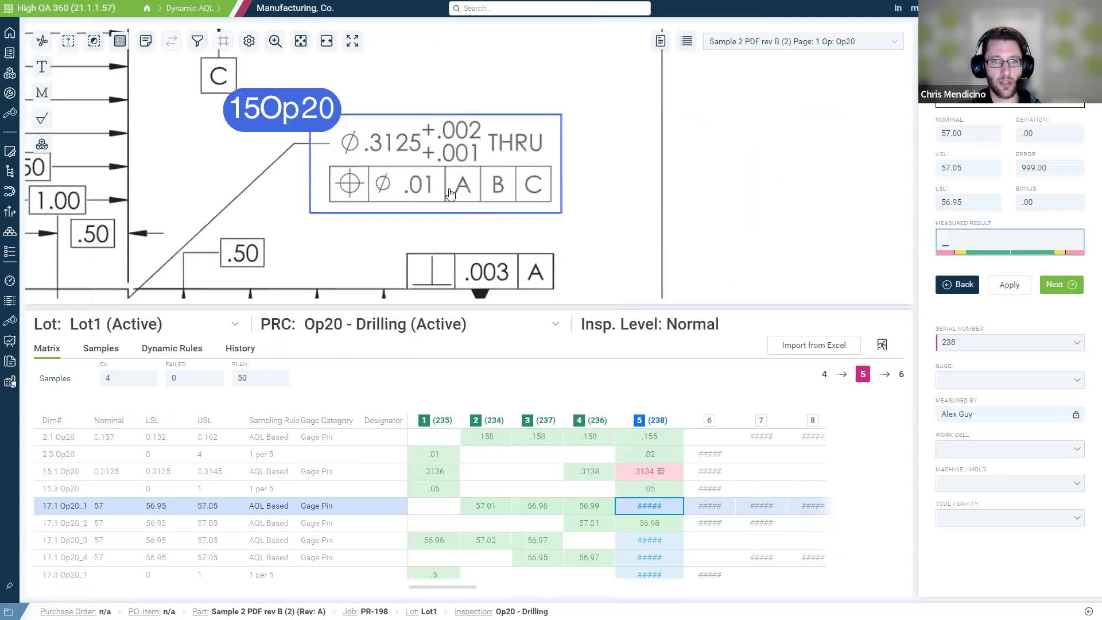
pyautogui.scroll(-3, 449, 195)
pyautogui.moveTo(511, 145)
pyautogui.mouseDown()
pyautogui.moveTo(571, 172)
pyautogui.moveTo(645, 249)
pyautogui.moveTo(664, 235)
pyautogui.moveTo(609, 141)
pyautogui.moveTo(557, 115)
pyautogui.moveTo(492, 114)
pyautogui.mouseUp()
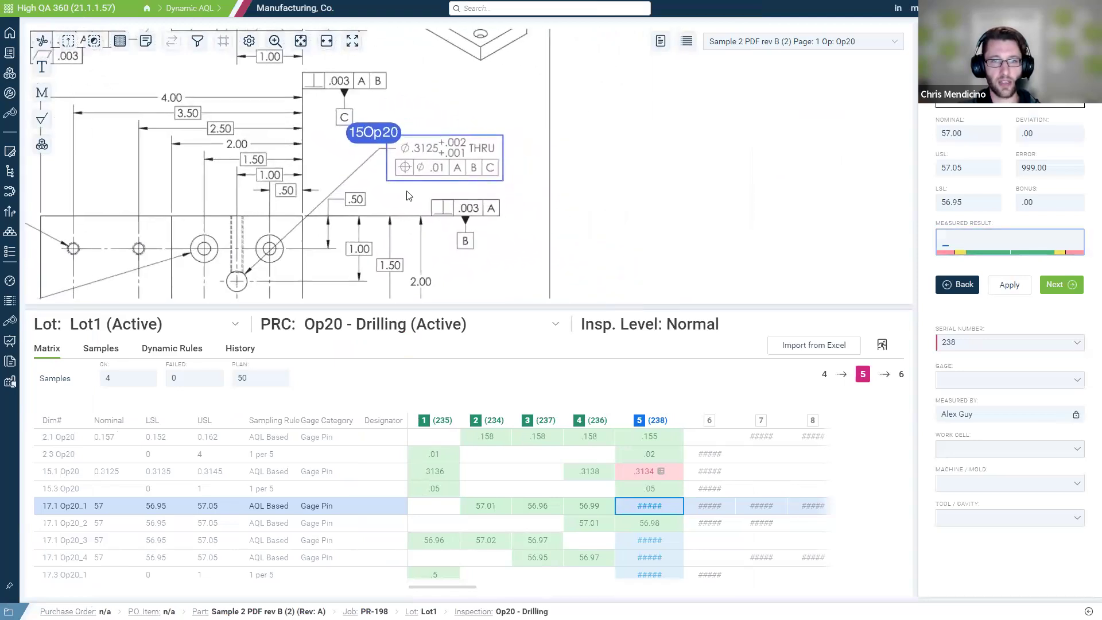
pyautogui.moveTo(573, 307); pyautogui.dragTo(572, 224)
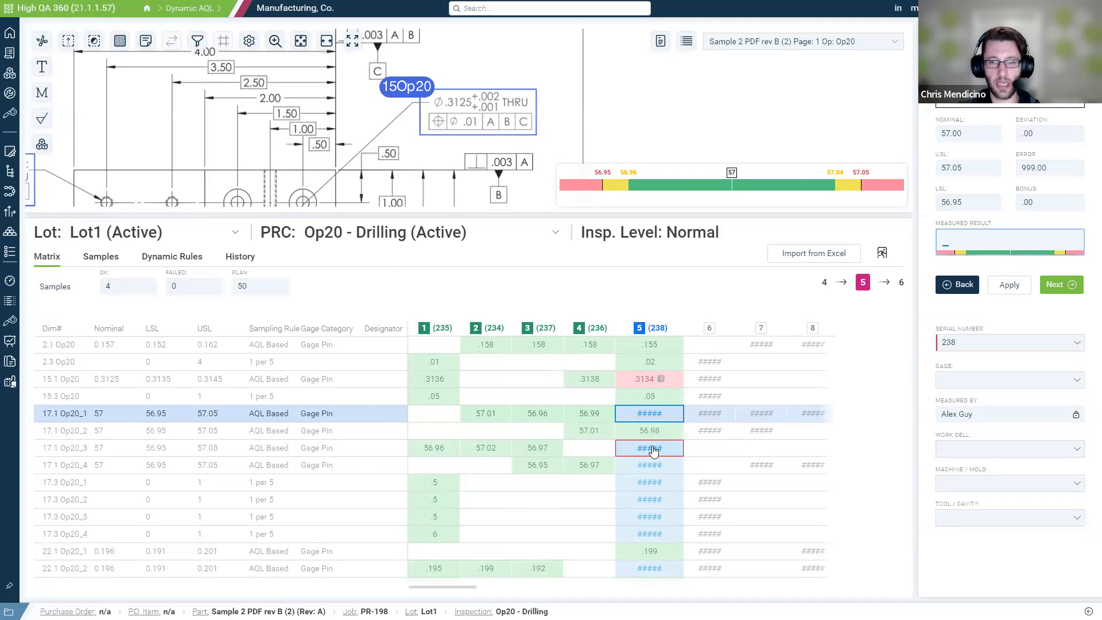
# Record a measured result of 56.95 for dimension 17.1 Op20_1 on sample 5
pyautogui.moveTo(464, 586)
pyautogui.mouseDown()
pyautogui.moveTo(574, 594)
pyautogui.moveTo(454, 585)
pyautogui.mouseUp()
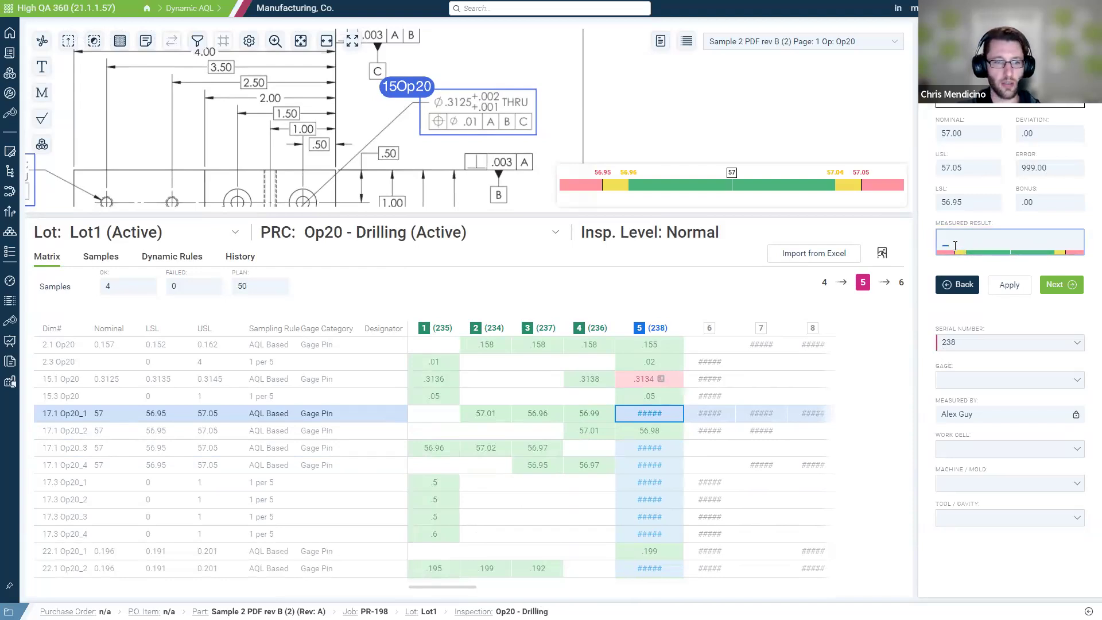
pyautogui.write('56.9')
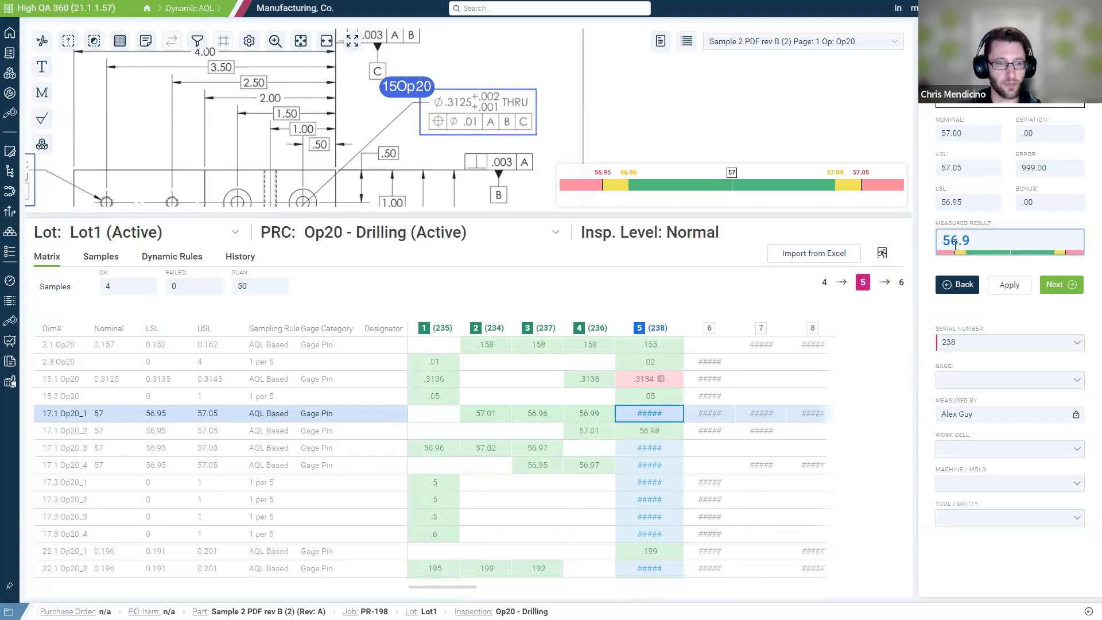
pyautogui.write('5')
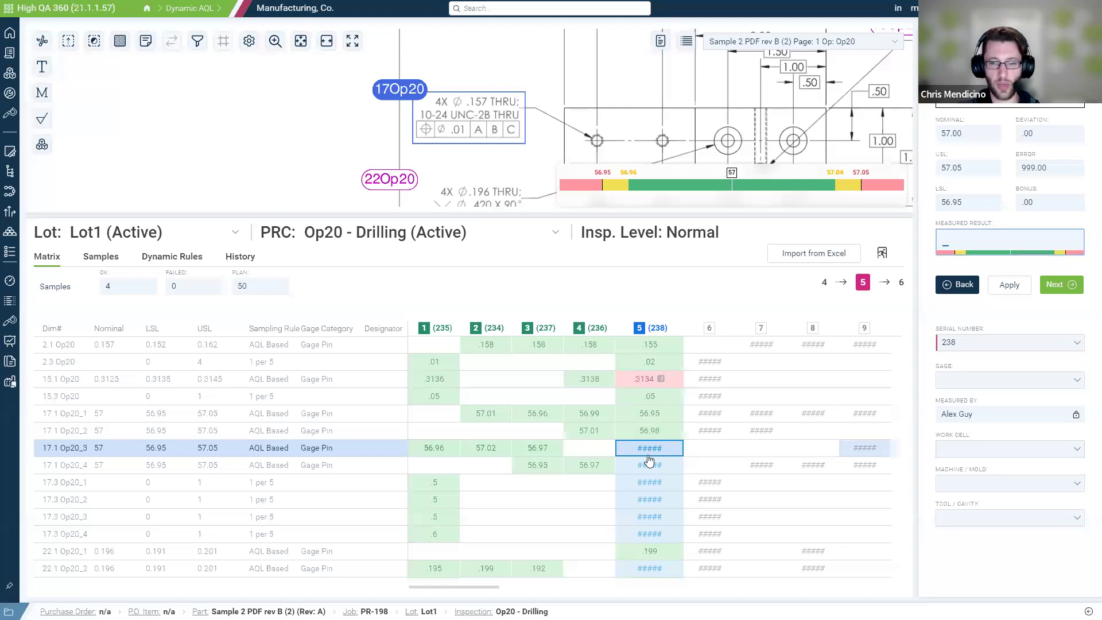
# Examine the required measurements across the upcoming samples and the NCR options for sample 5's failed 15.1 Op20 result
pyautogui.moveTo(497, 585)
pyautogui.mouseDown()
pyautogui.moveTo(519, 585)
pyautogui.moveTo(505, 585)
pyautogui.mouseUp()
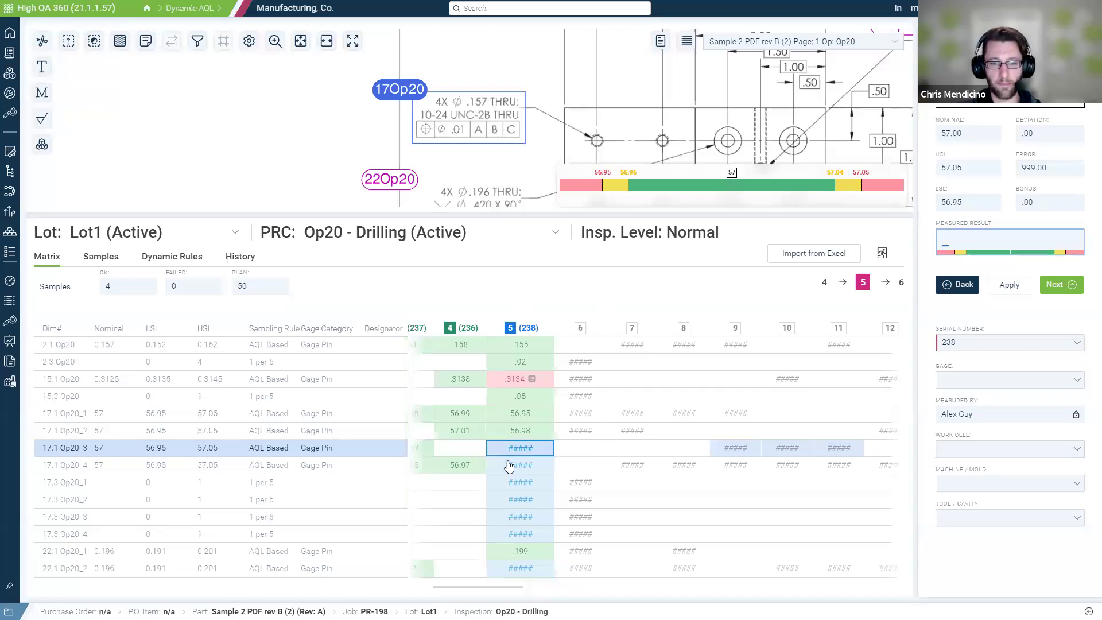
pyautogui.moveTo(513, 586); pyautogui.dragTo(488, 586)
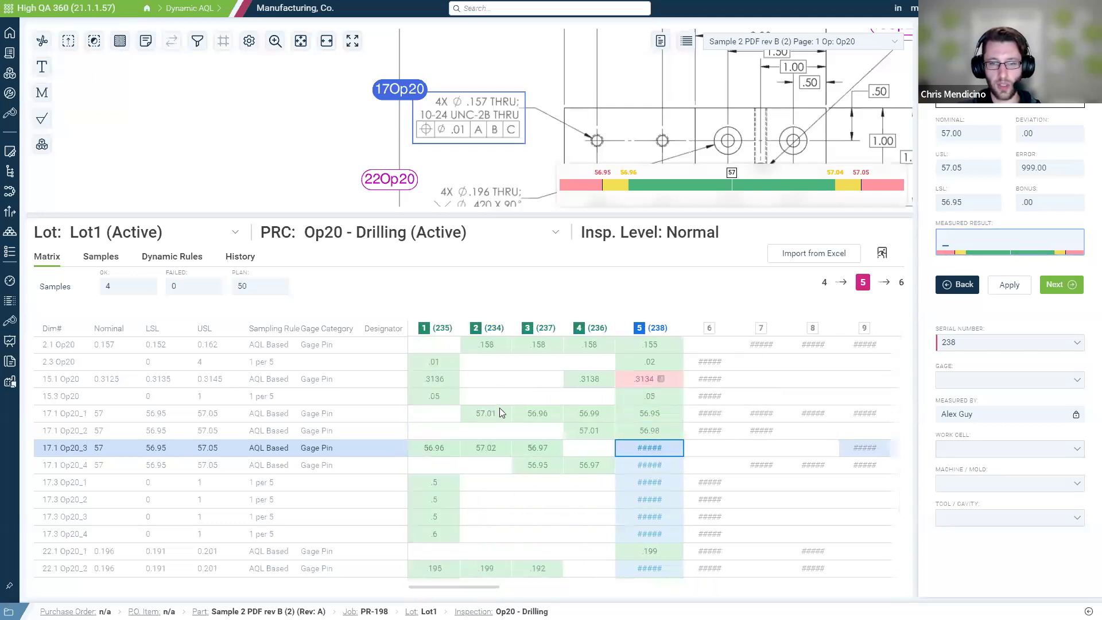
pyautogui.scroll(-2, 536, 491)
pyautogui.scroll(2, 536, 491)
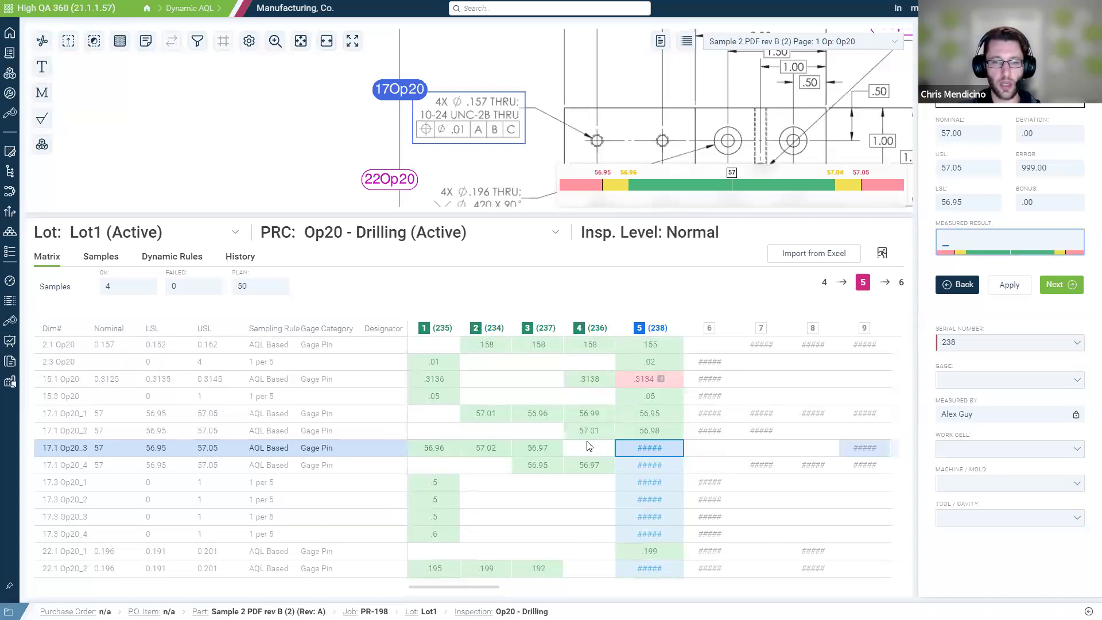
pyautogui.click(662, 380)
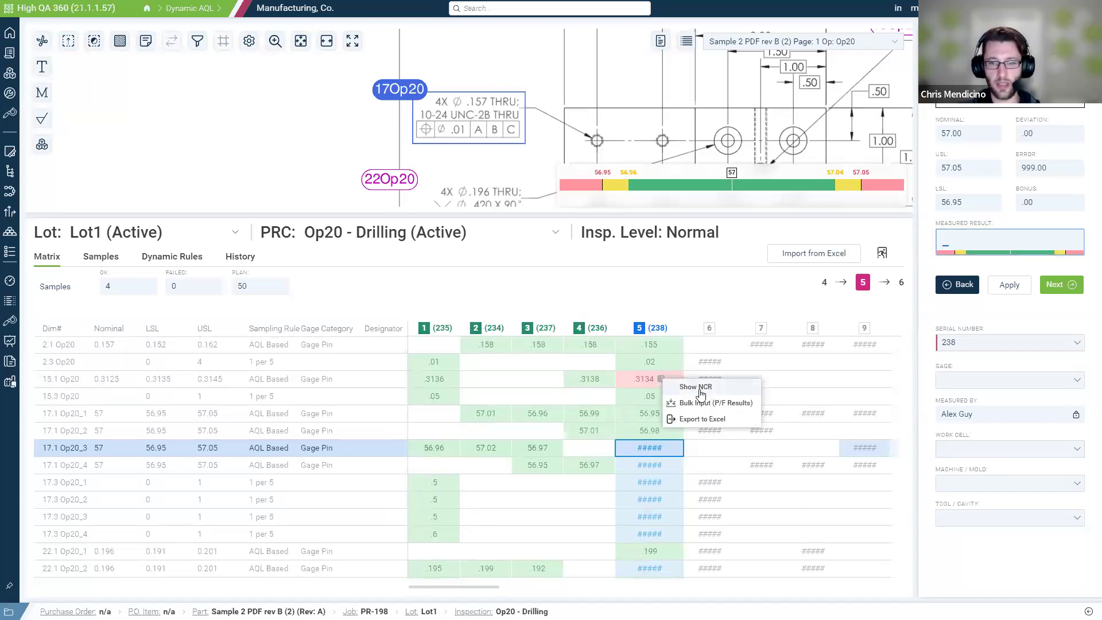
pyautogui.click(635, 285)
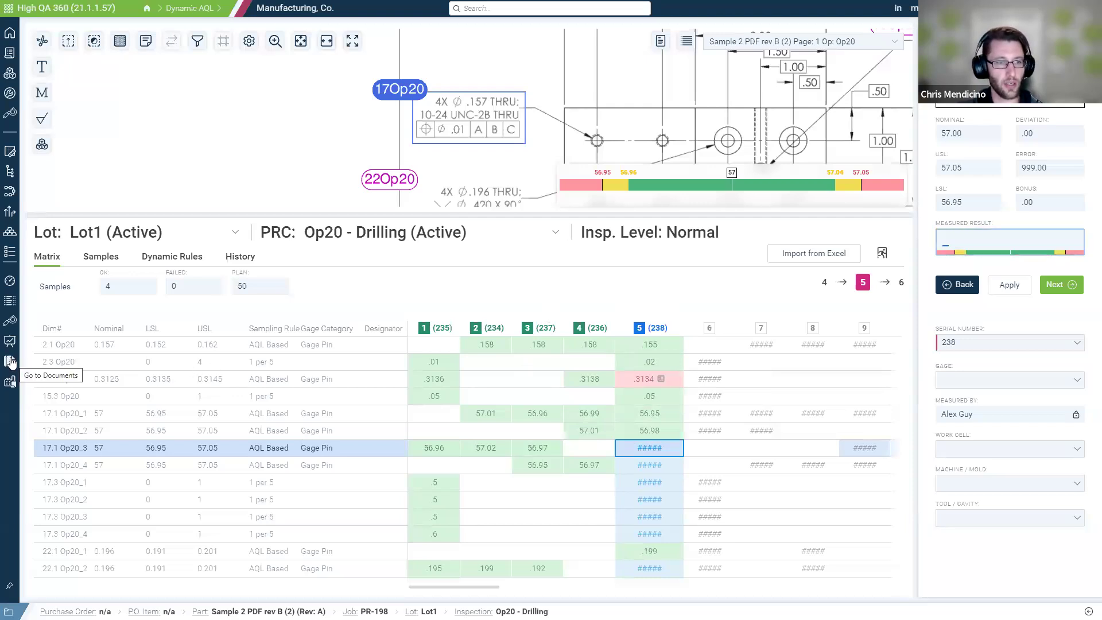
# Open the PQP Records document index for job PR-198 and collapse the navigation labels again
pyautogui.click(11, 589)
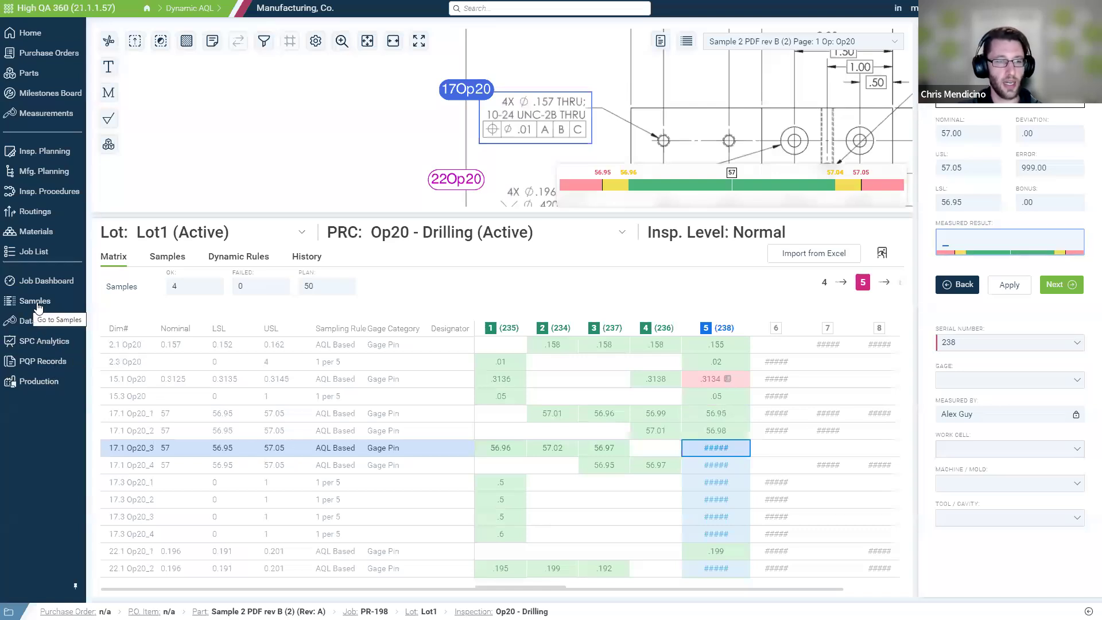
pyautogui.click(49, 361)
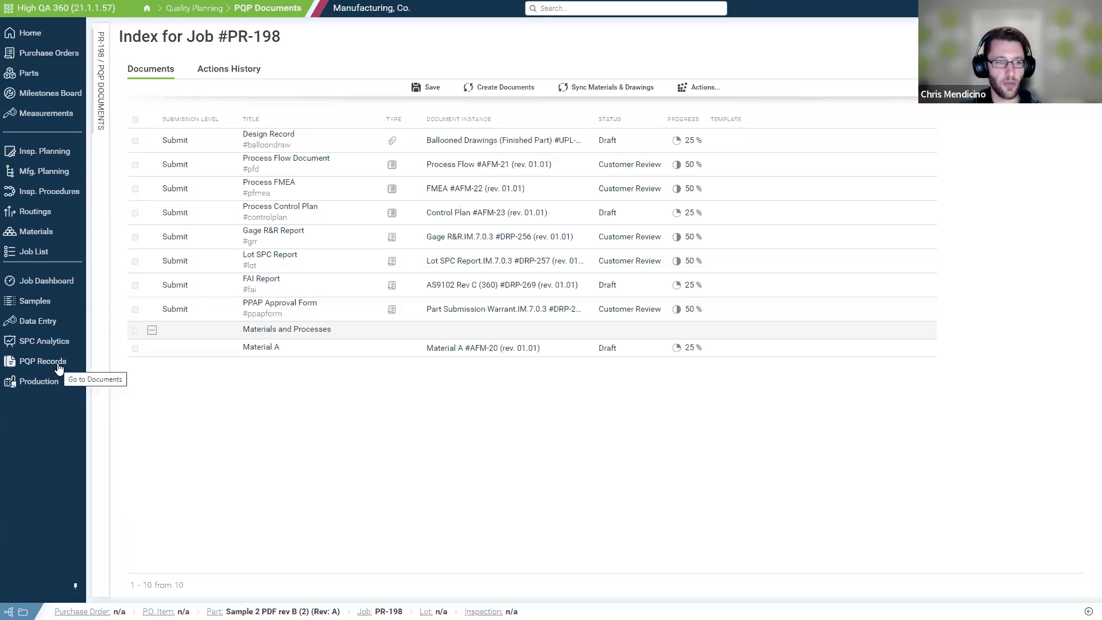
pyautogui.click(75, 586)
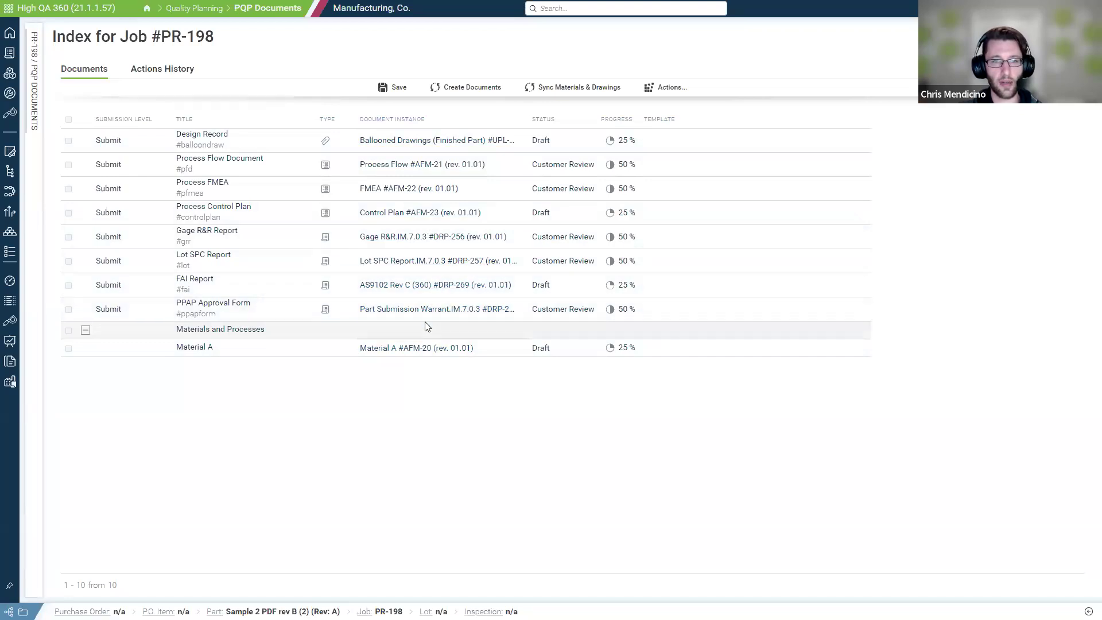
# Review the available index templates for the job, preview FAI Only Index, and close the selection without applying one
pyautogui.click(669, 87)
pyautogui.click(689, 106)
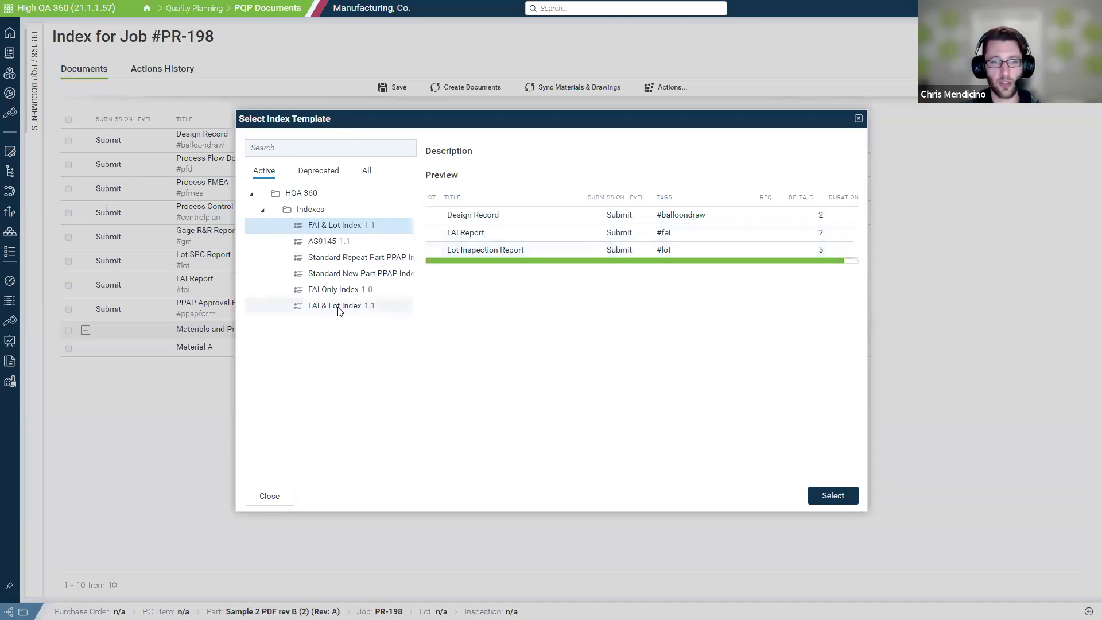
pyautogui.click(337, 292)
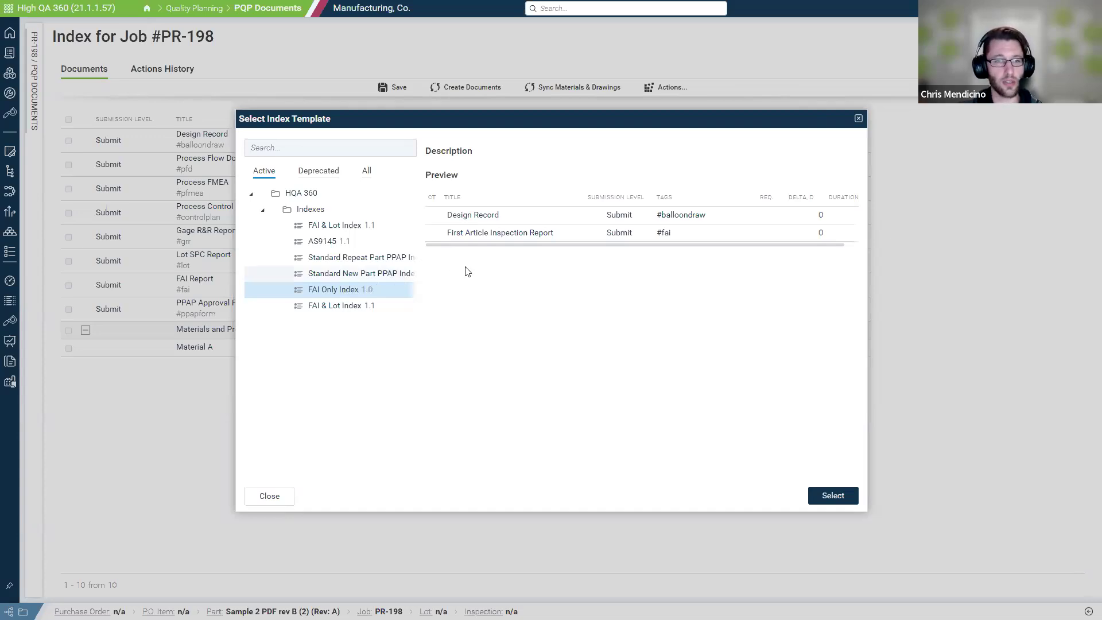
pyautogui.click(857, 120)
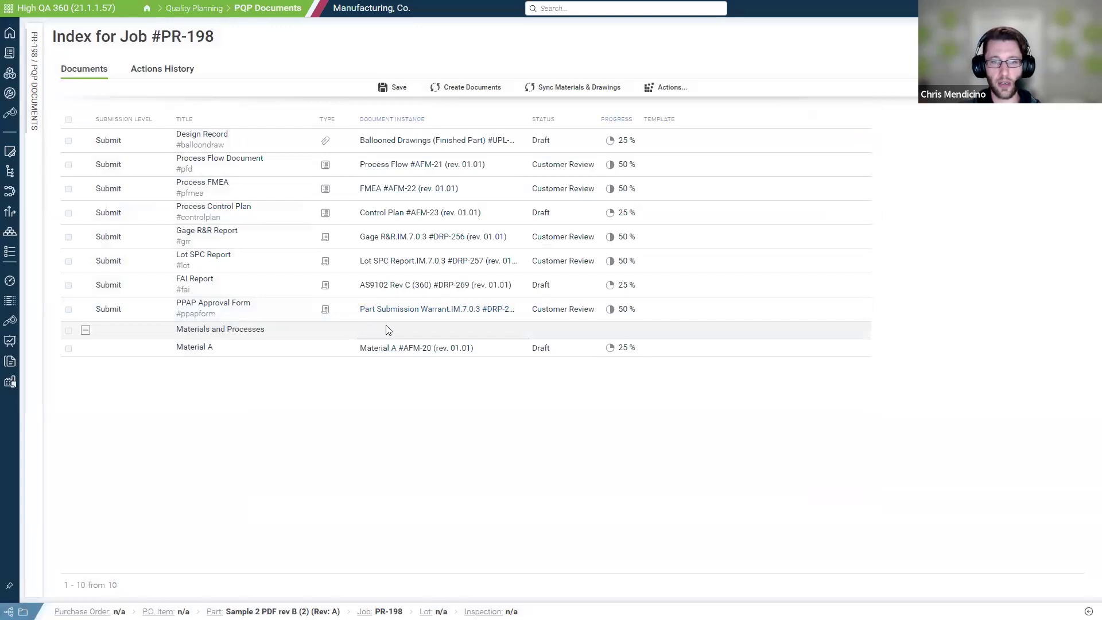
pyautogui.click(391, 608)
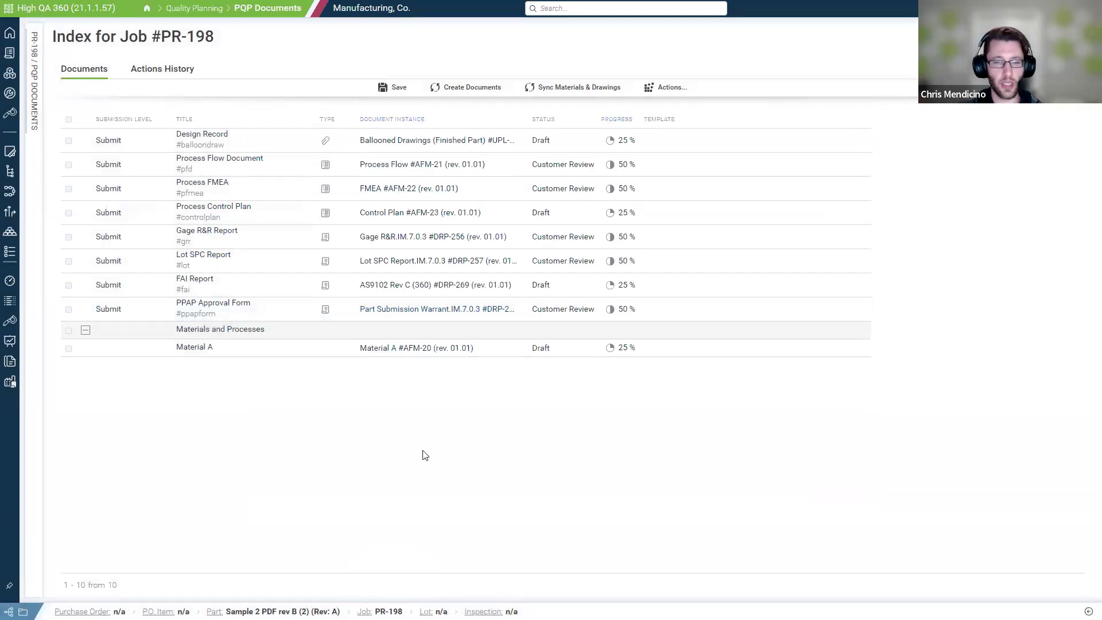
# Open the AS9102 Rev C FAI report in full preview, mark it Detail and Full FAI, and enter the comment "Some comment about this FAI"
pyautogui.click(416, 286)
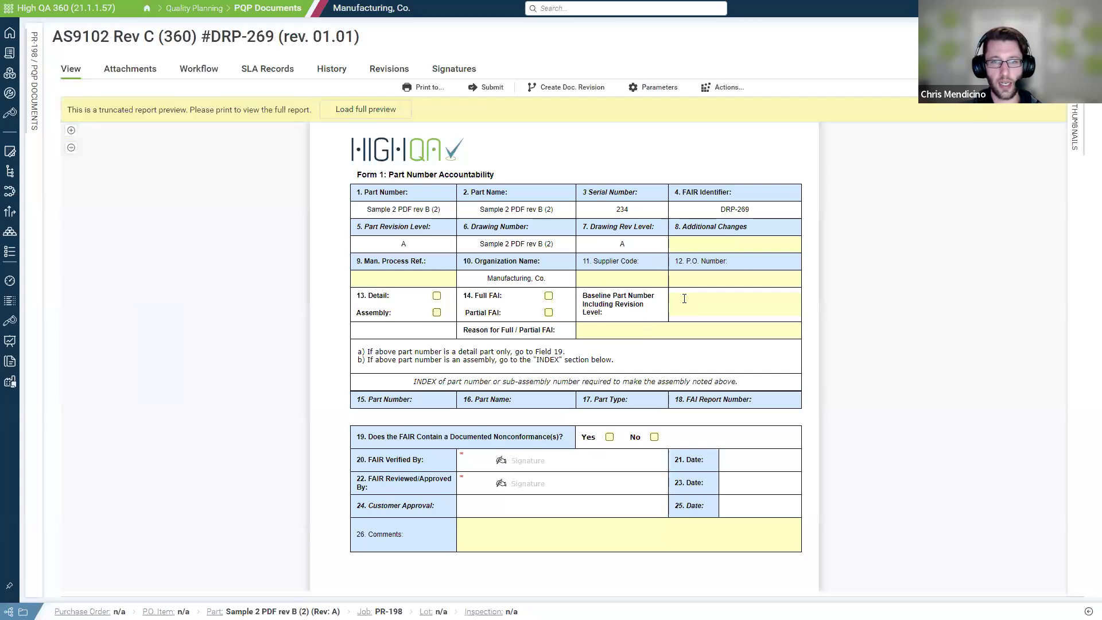
pyautogui.click(406, 109)
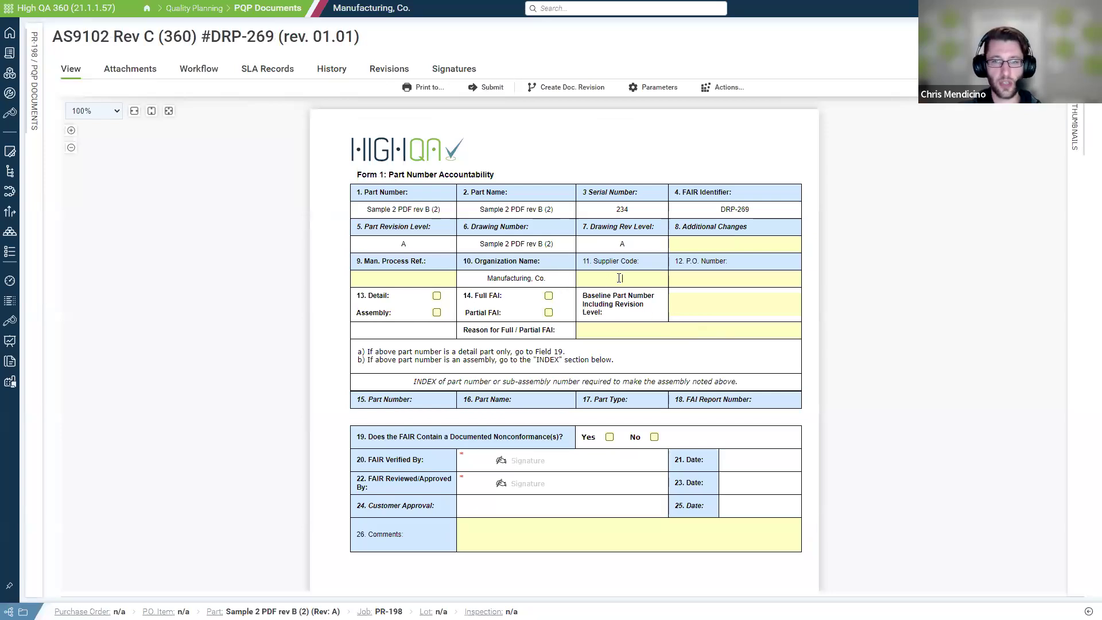
pyautogui.click(549, 296)
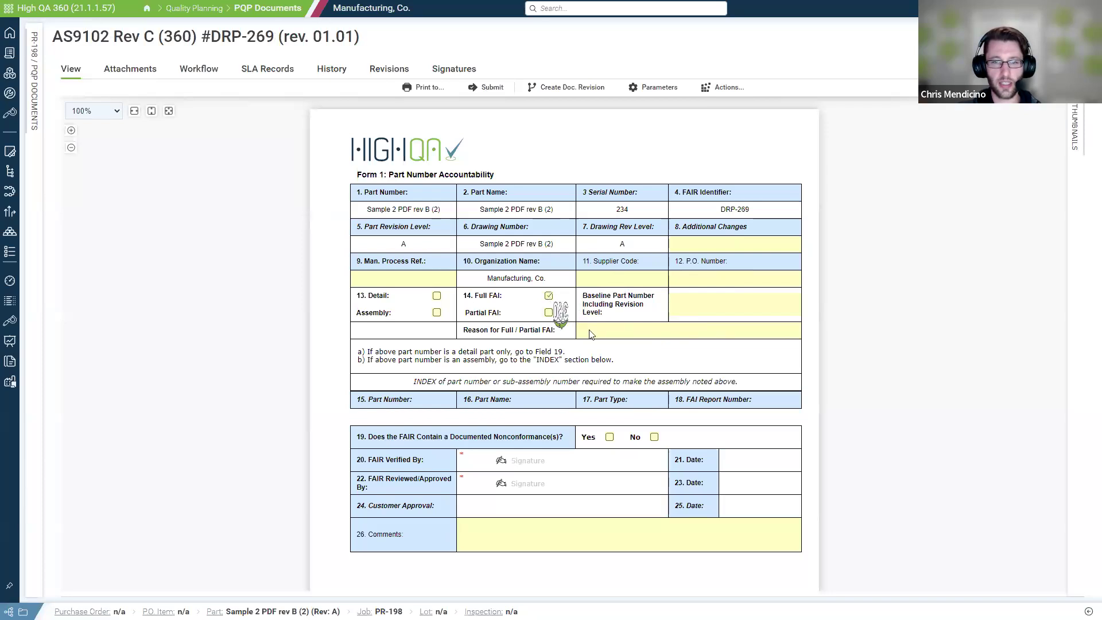
pyautogui.click(438, 297)
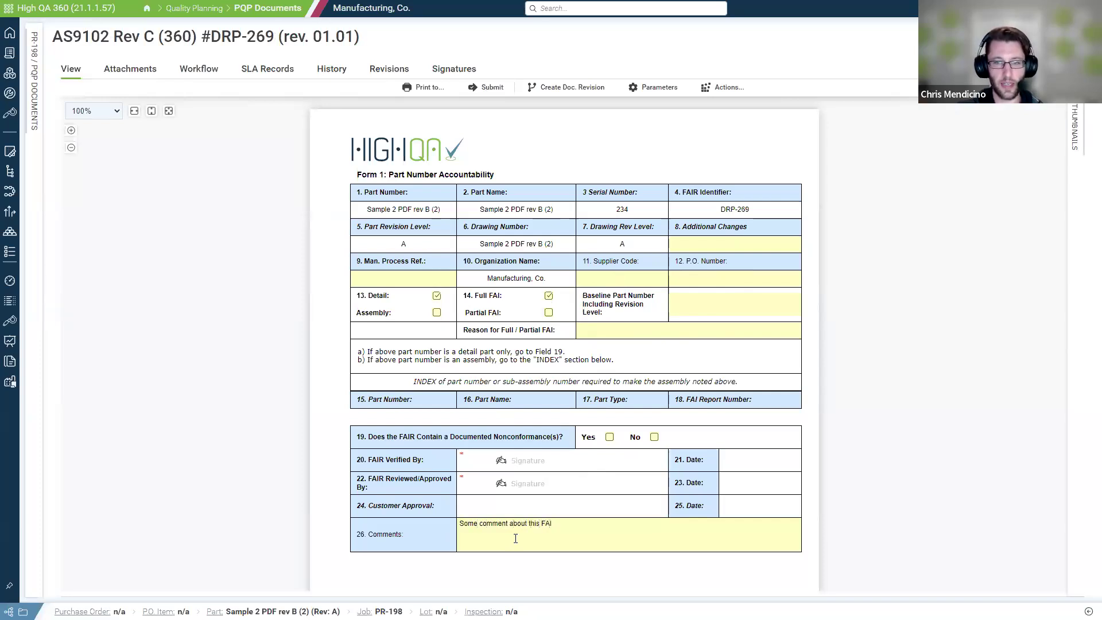
# Review Form 2's material data and Form 3's characteristic results in the FAI report, then return to Form 1
pyautogui.scroll(-15, 615, 388)
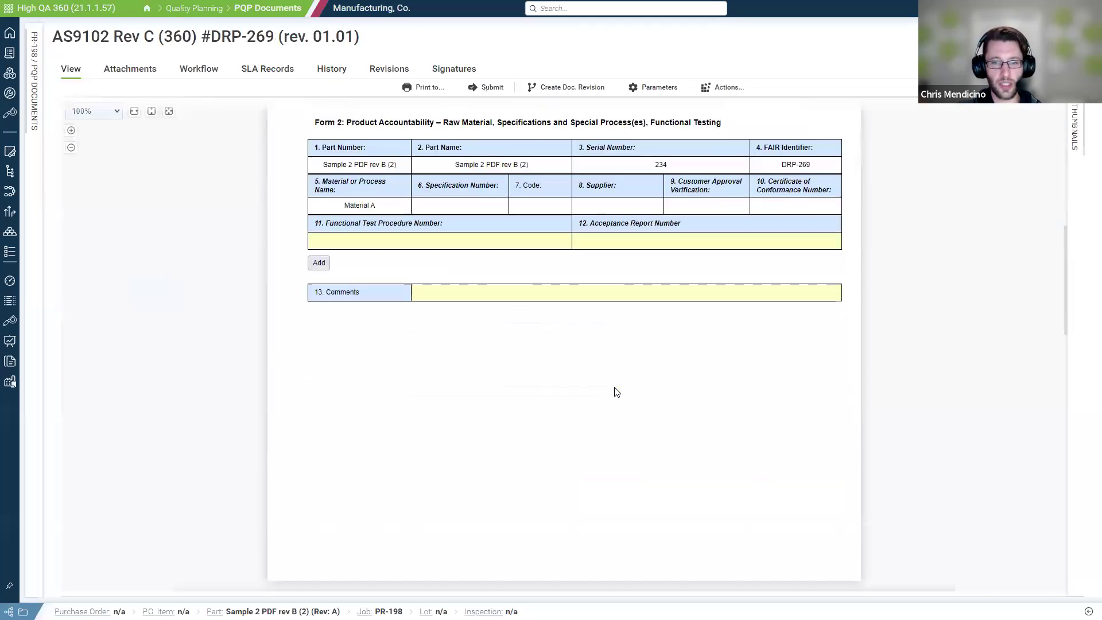
pyautogui.scroll(-2, 570, 372)
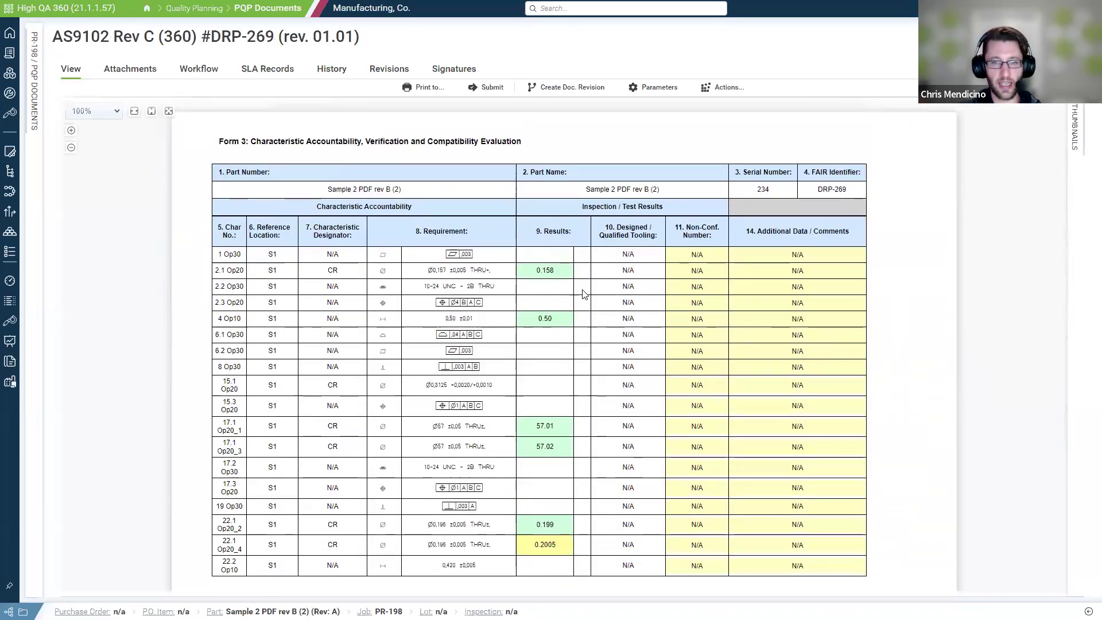
pyautogui.scroll(-3, 571, 426)
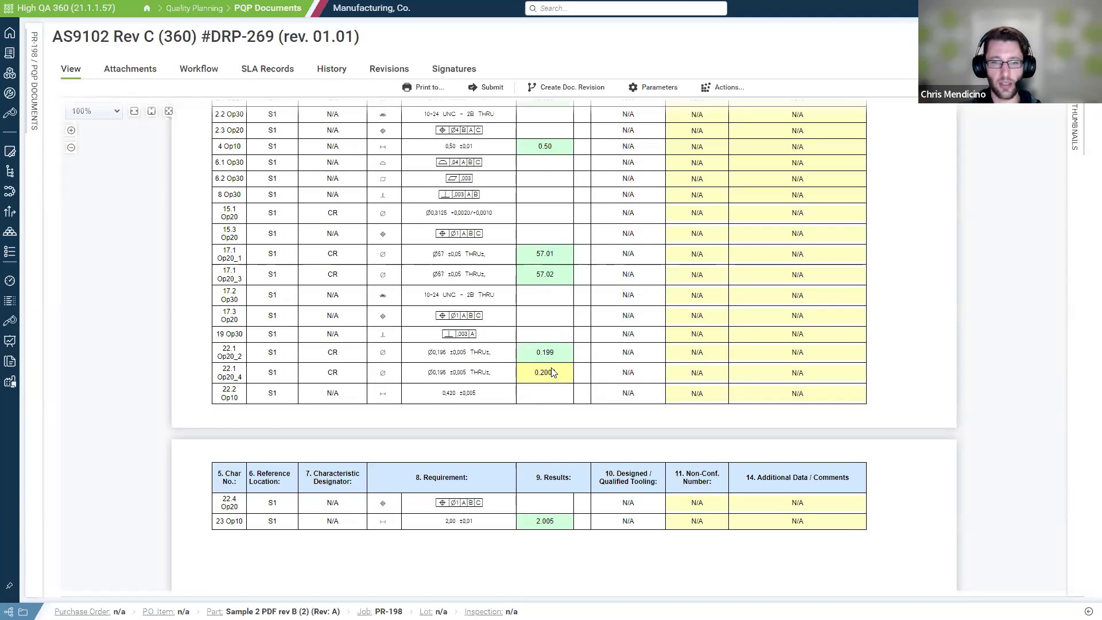
pyautogui.scroll(-2, 551, 471)
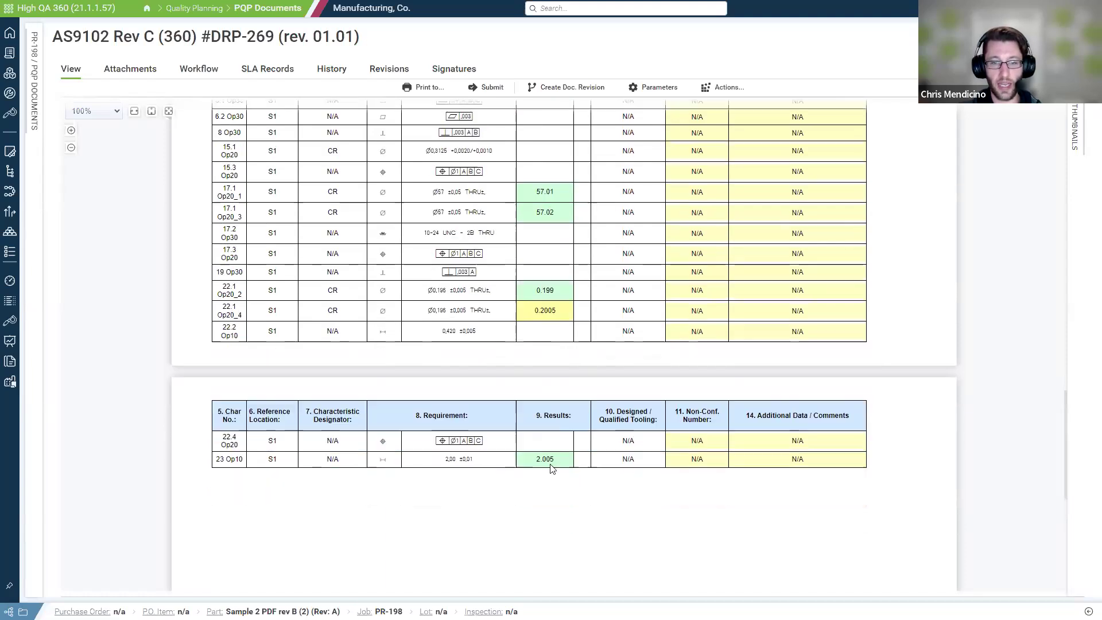
pyautogui.scroll(15, 537, 447)
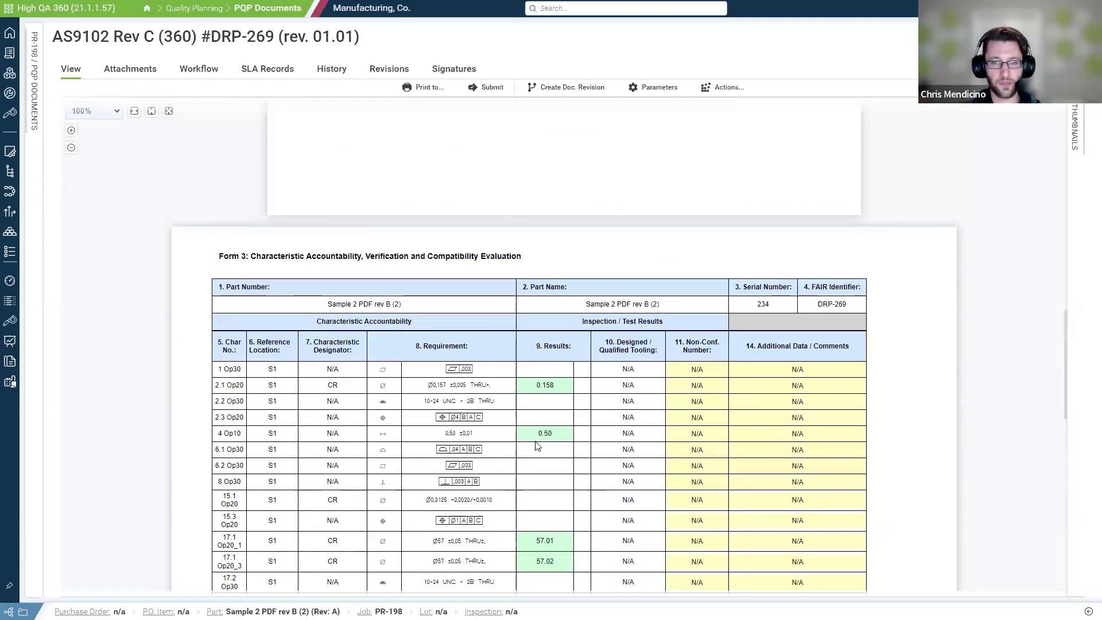
pyautogui.scroll(5, 538, 446)
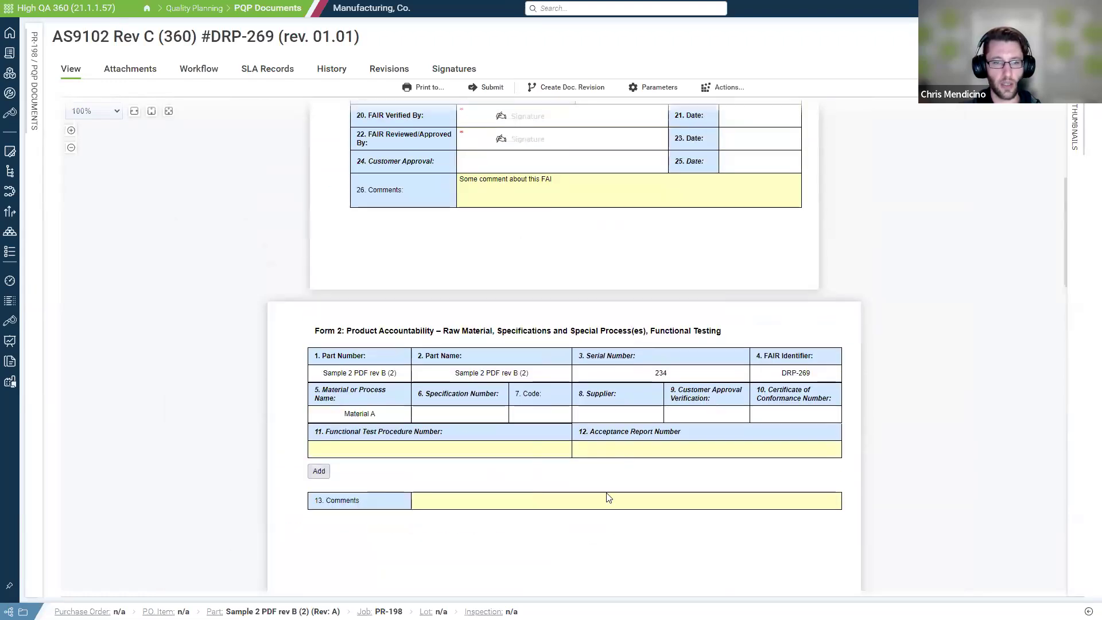
pyautogui.scroll(9, 608, 500)
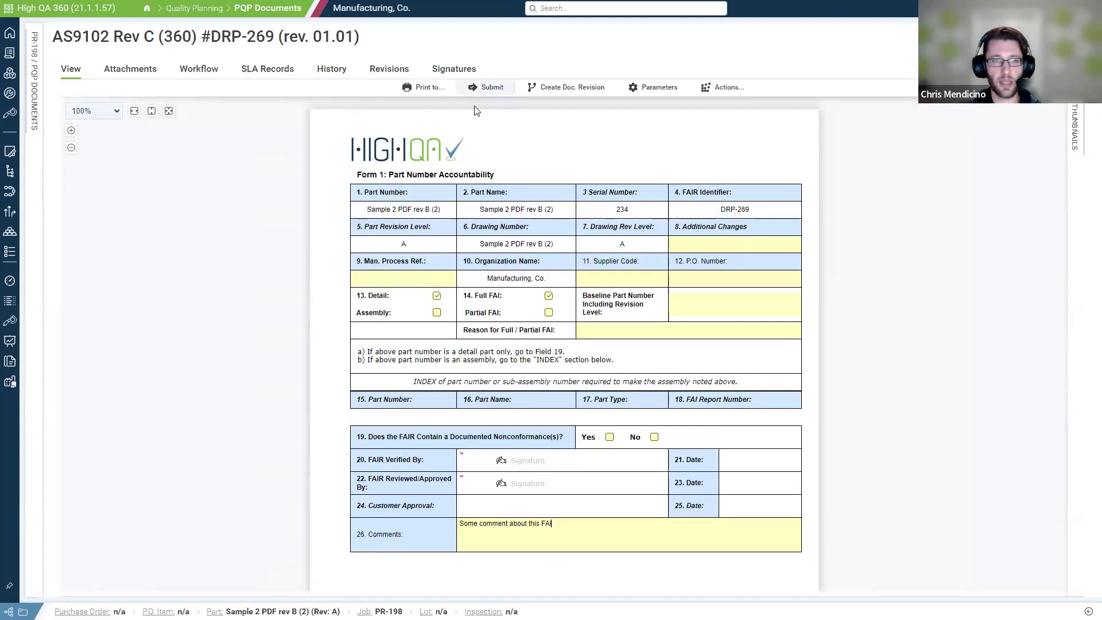
# Examine the FAI report's signature workflow scheme and return to the report form
pyautogui.click(203, 76)
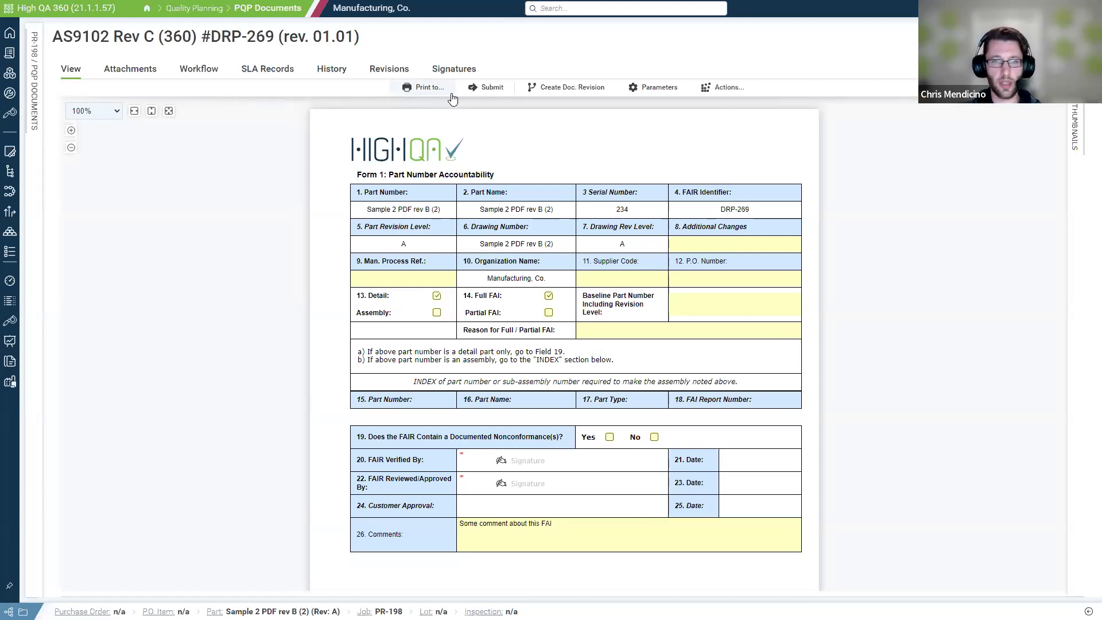
pyautogui.click(607, 280)
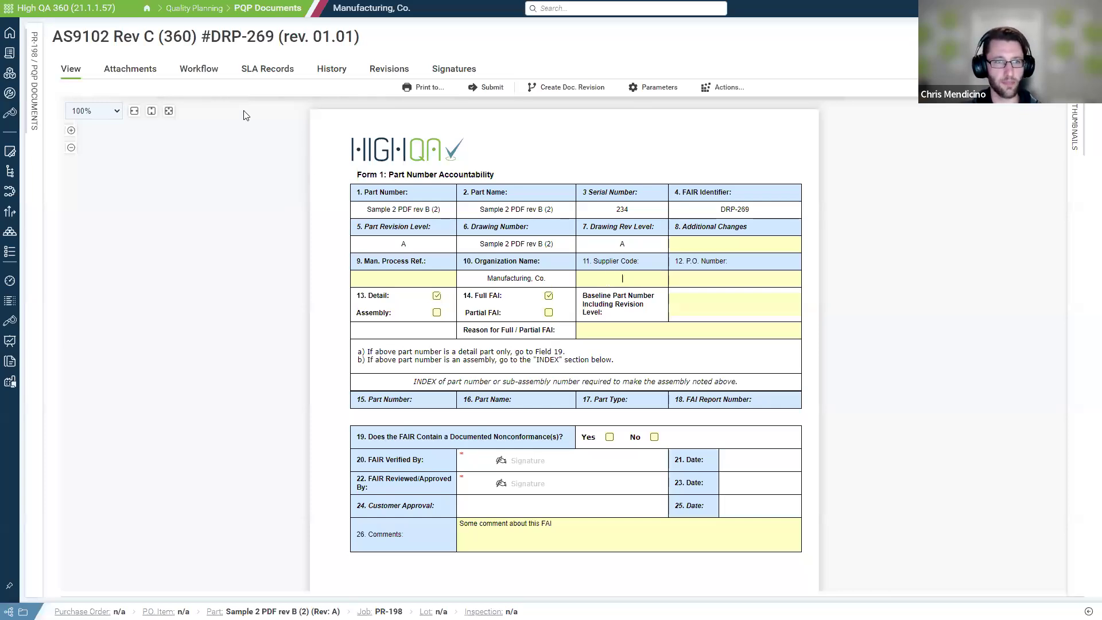
pyautogui.click(193, 73)
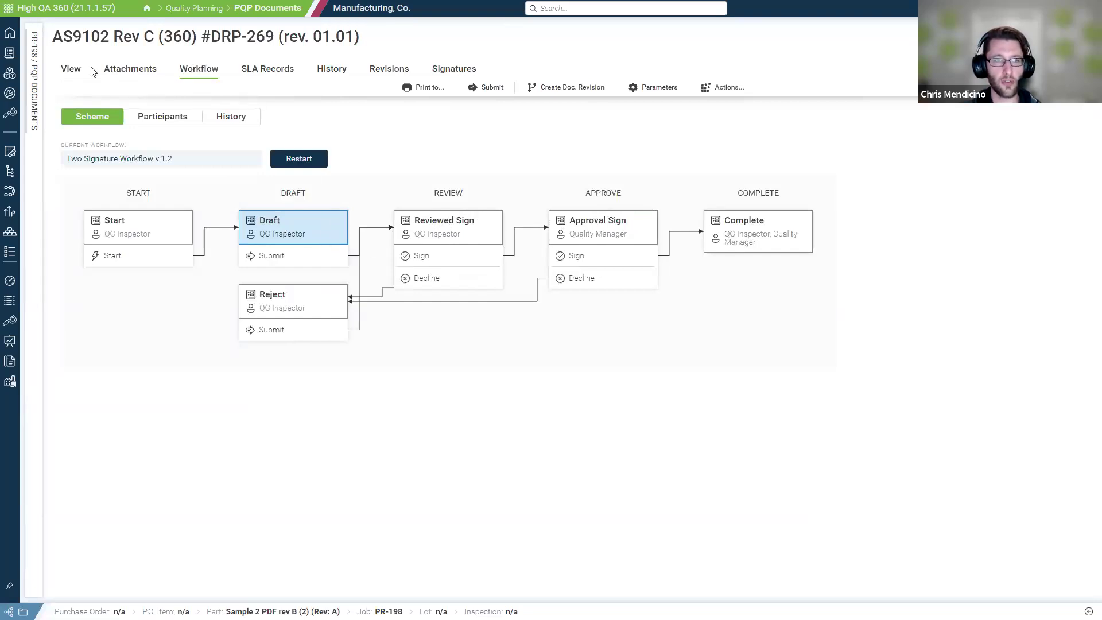
pyautogui.click(71, 69)
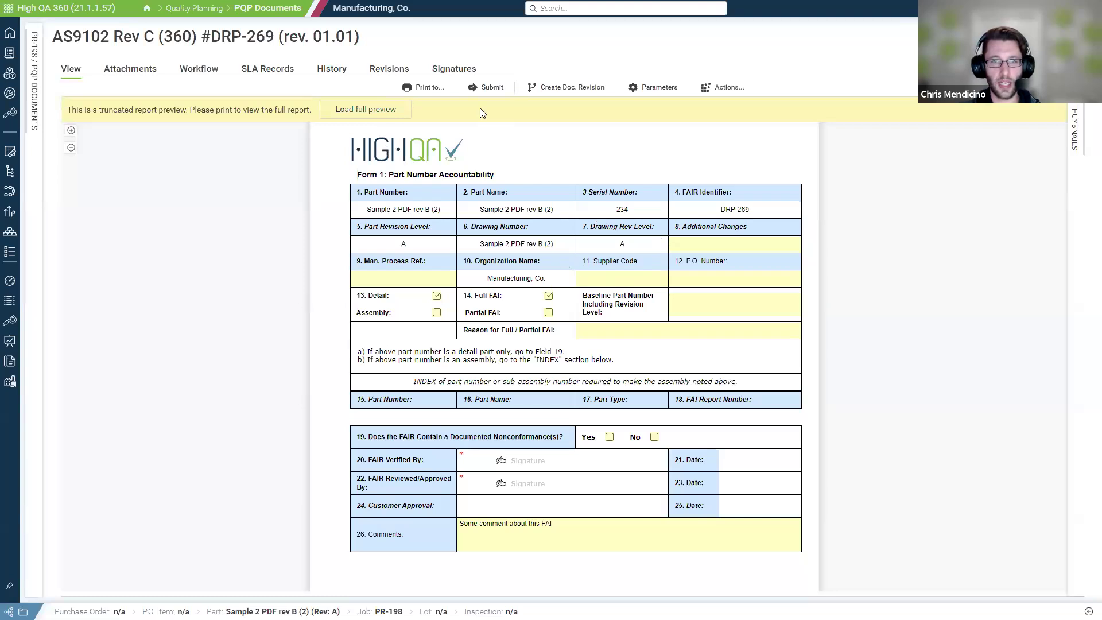
# Submit the FAI report and sign off its FAIR Verified By field with reason code 3 / I'm the authorized reviewer and the signature PIN, without saving the password
pyautogui.click(487, 88)
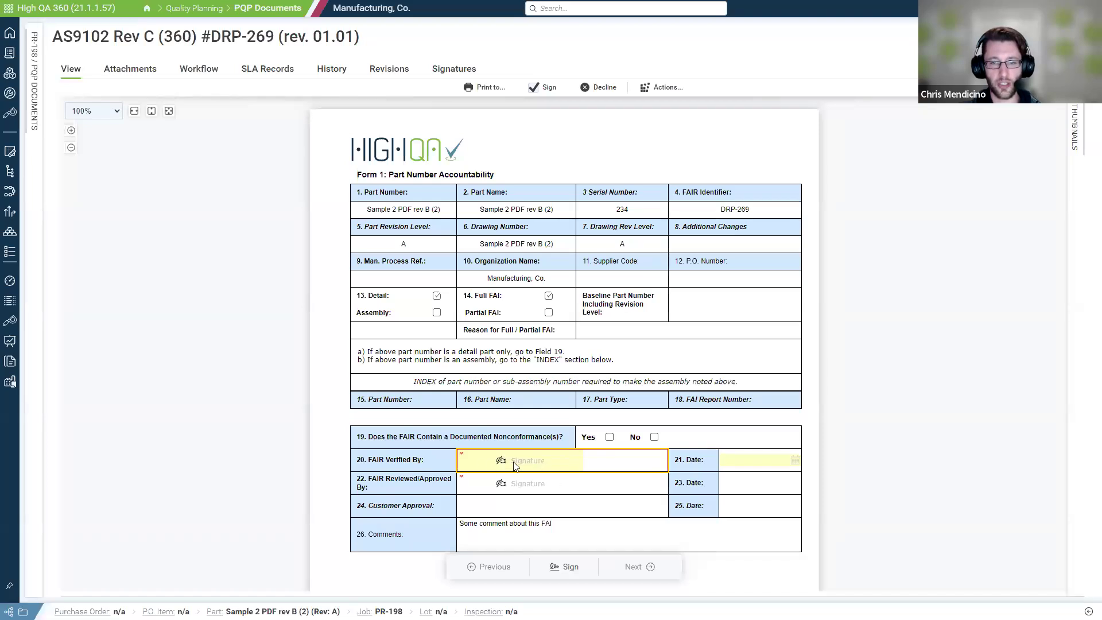
pyautogui.click(535, 464)
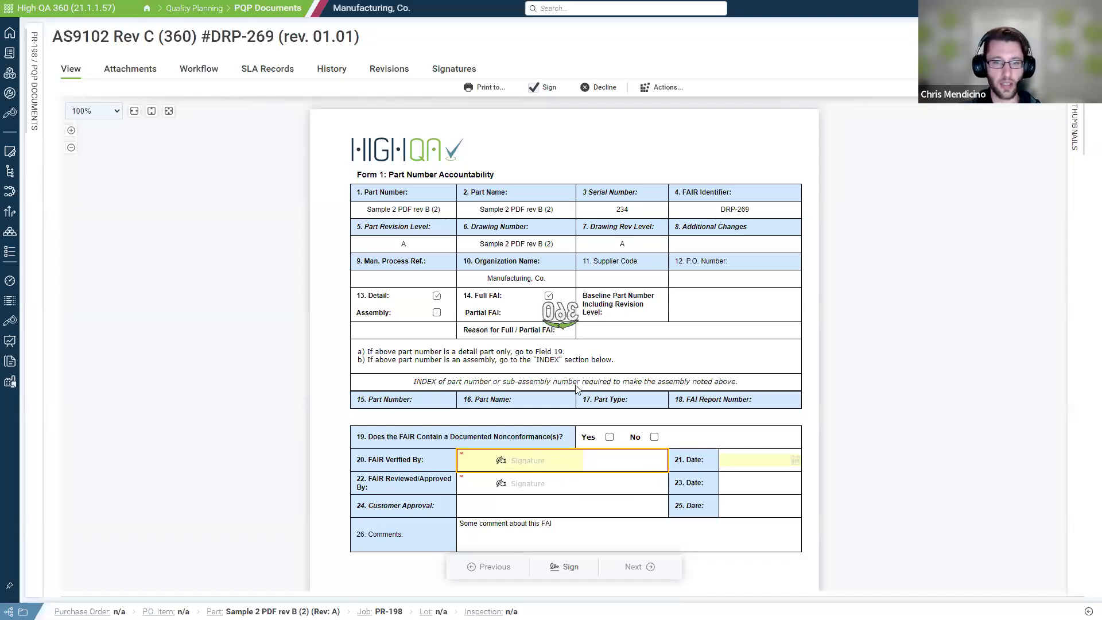
pyautogui.click(432, 373)
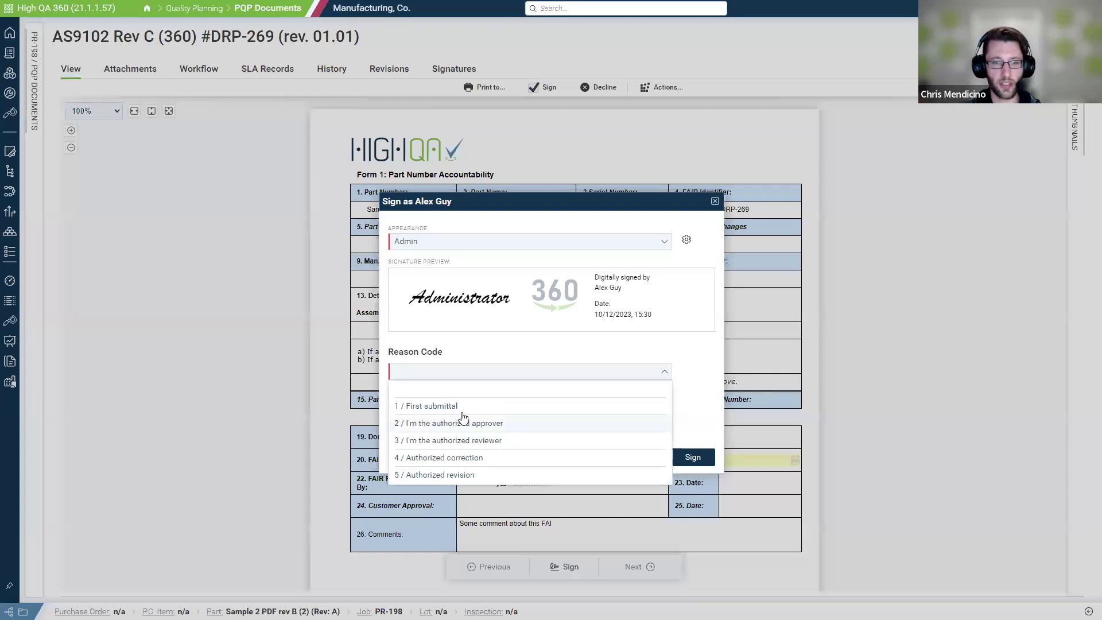
pyautogui.click(463, 440)
pyautogui.click(438, 420)
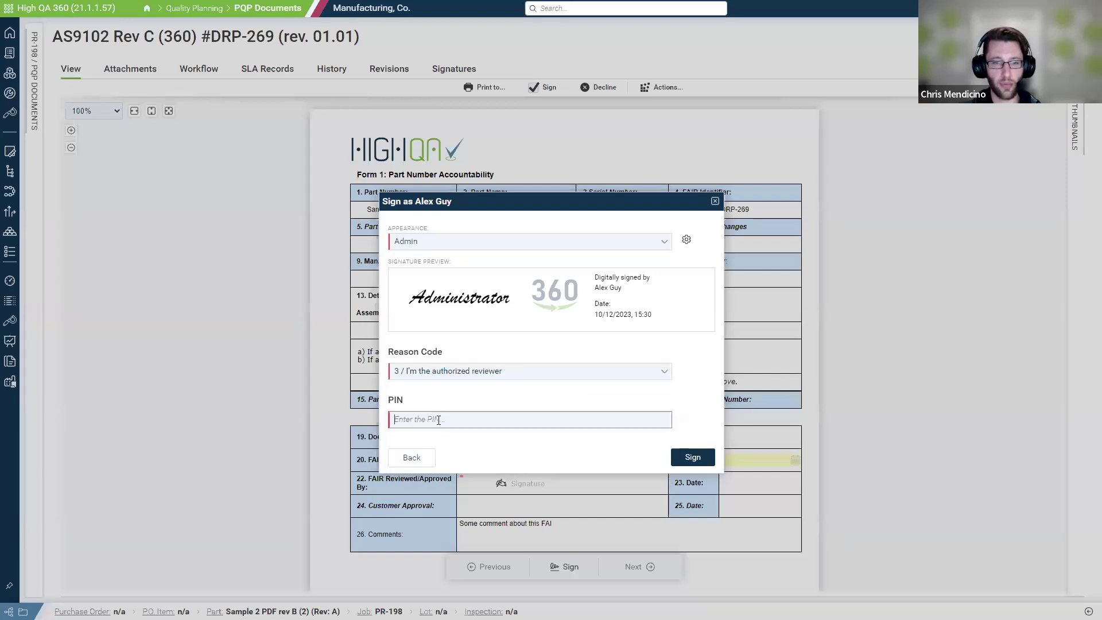
pyautogui.write('•••••')
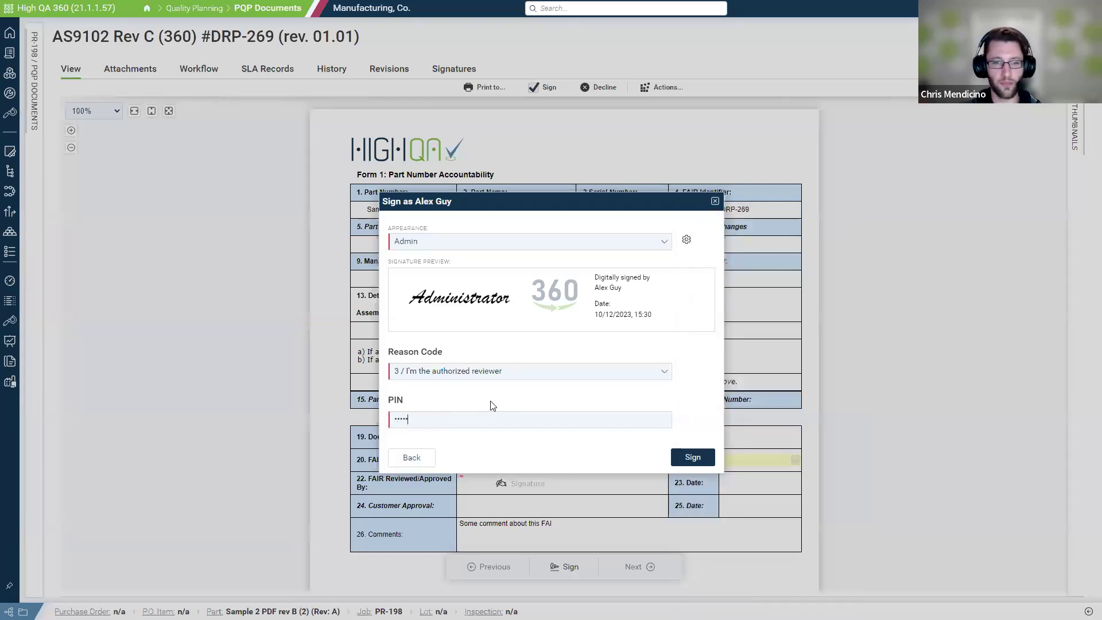
pyautogui.click(703, 459)
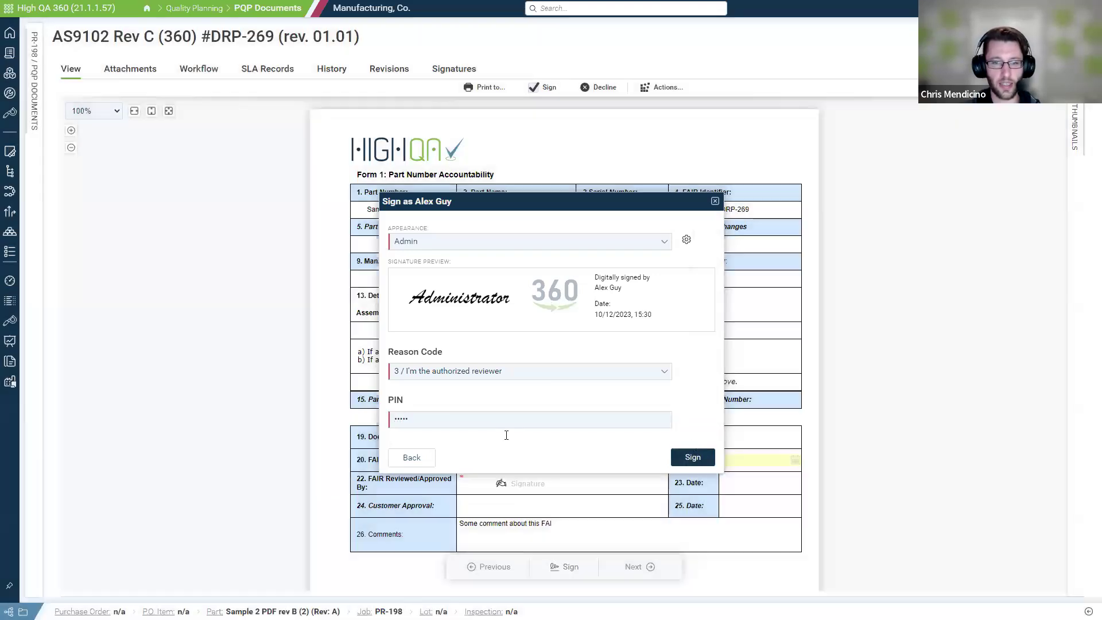
pyautogui.click(543, 88)
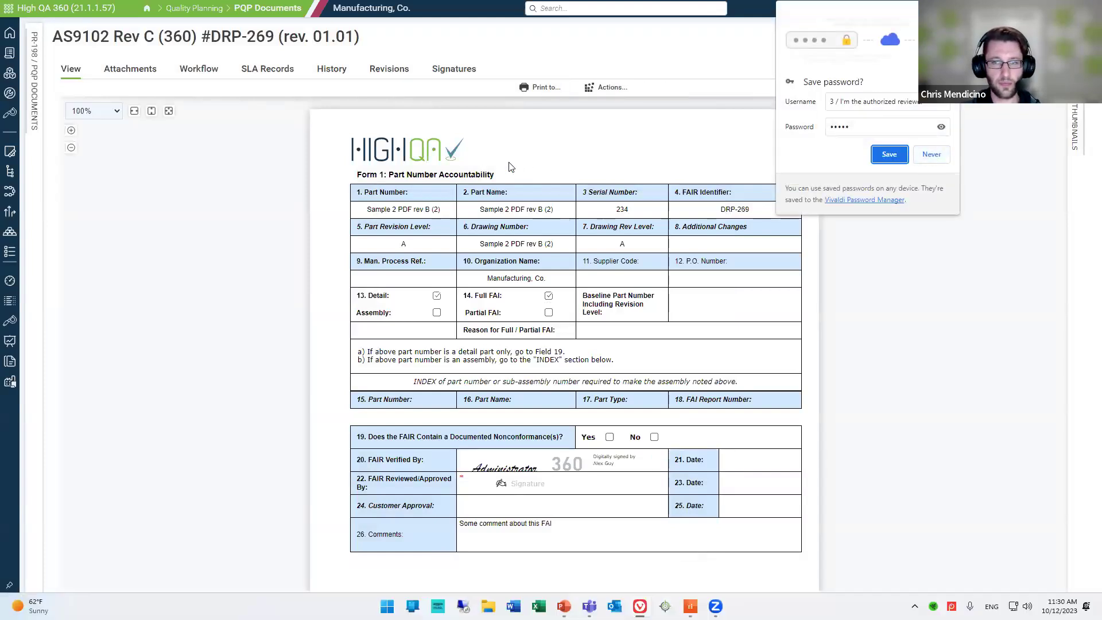
pyautogui.click(932, 154)
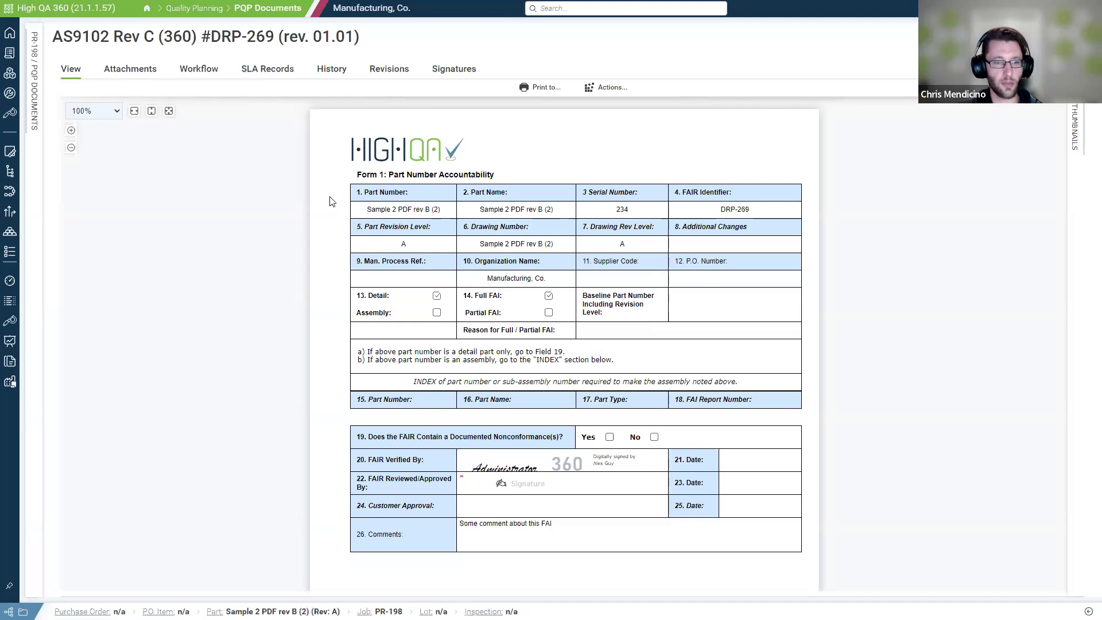
# Switch to the SPC charts of Dim #2 for Job SJ1's Lot1, show them full screen, and turn on the color zones
pyautogui.hotkey('ctrl', 'Tab')
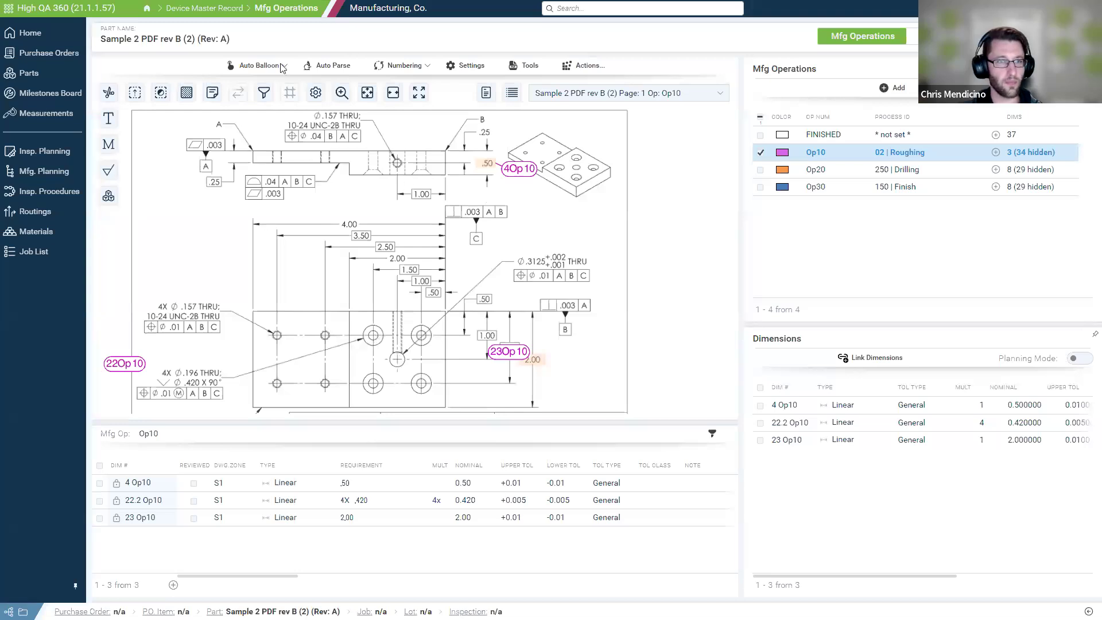
pyautogui.press('F11')
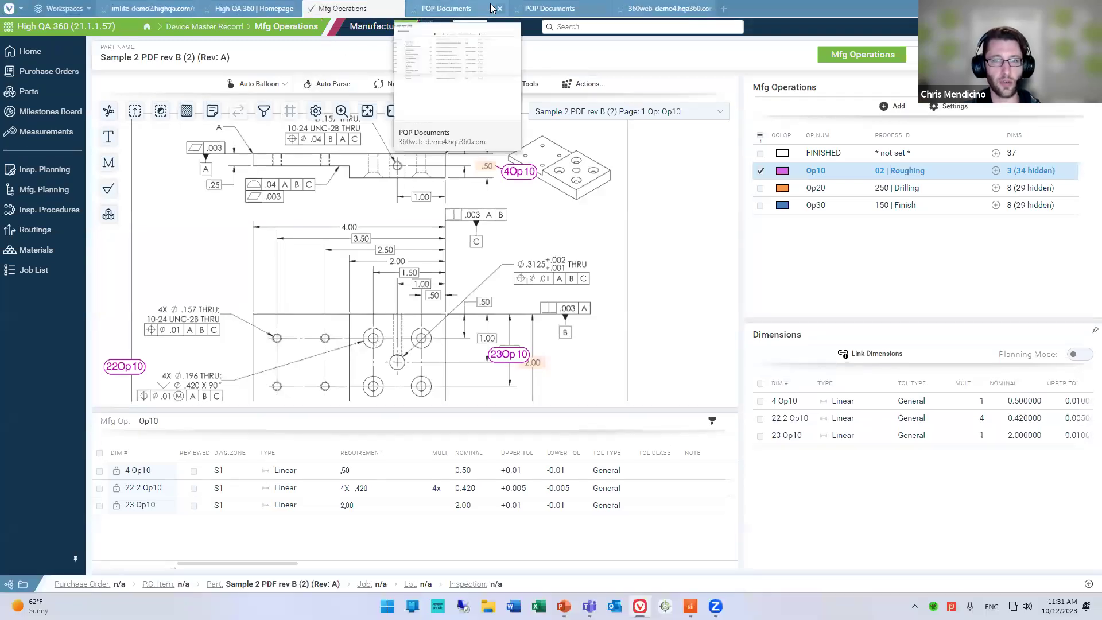
pyautogui.click(650, 11)
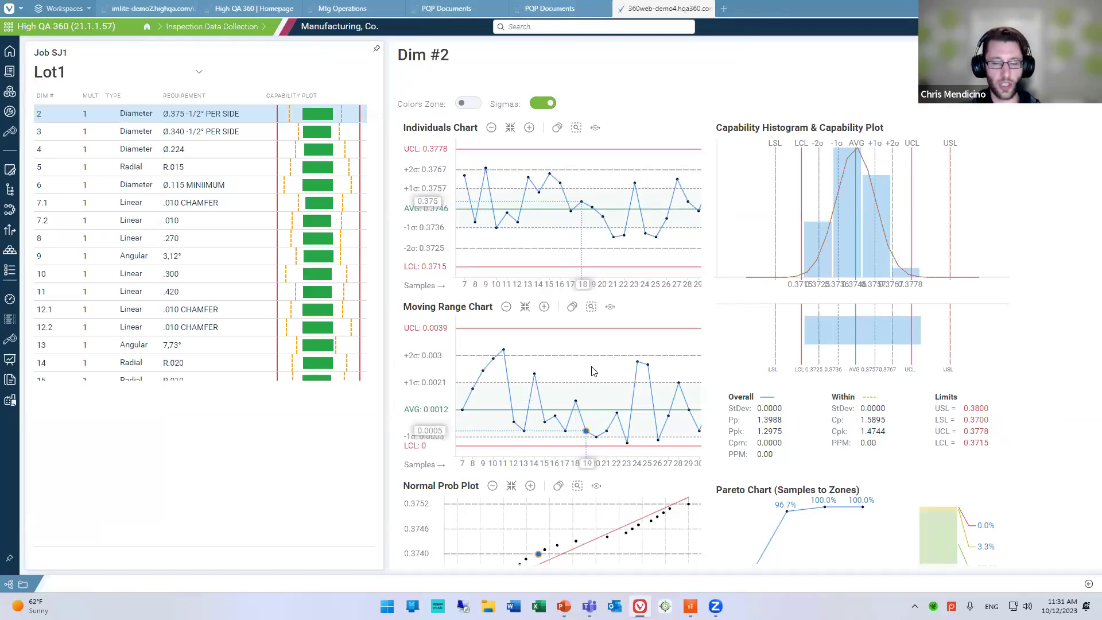
pyautogui.press('F11')
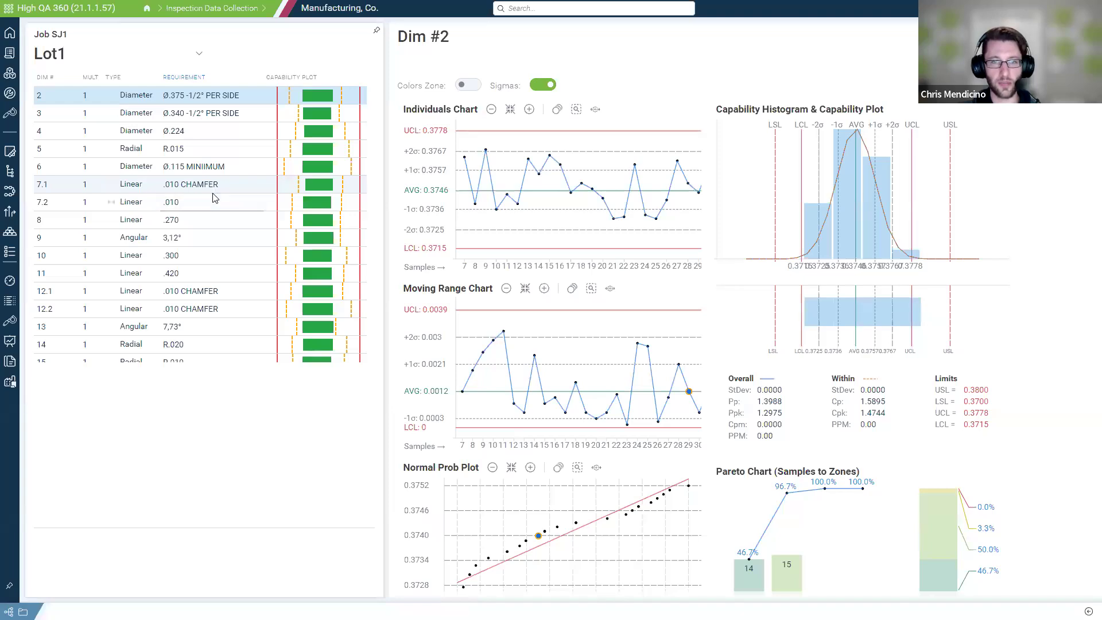
pyautogui.click(464, 85)
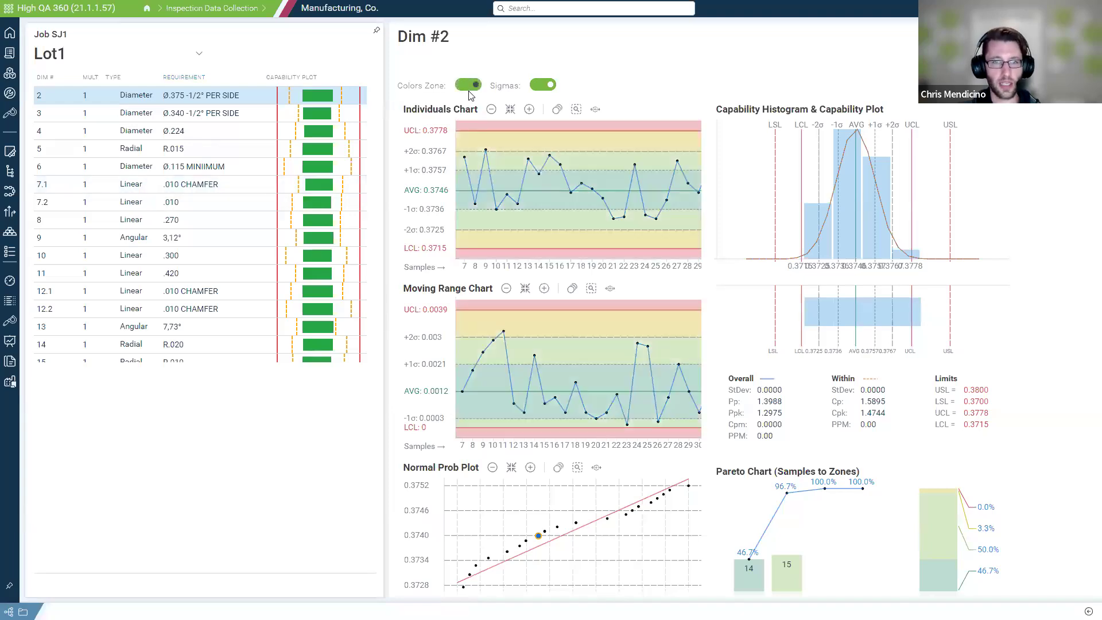
# Turn off the color zones on Dim #2's SPC charts and leave the full-screen view
pyautogui.click(469, 87)
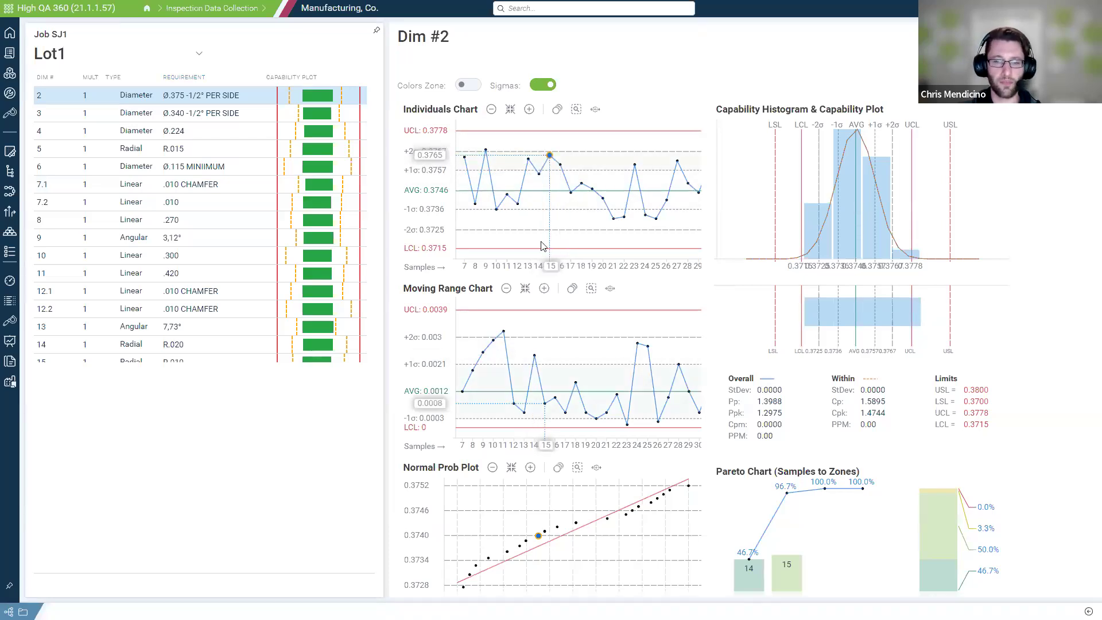
pyautogui.scroll(-1, 736, 435)
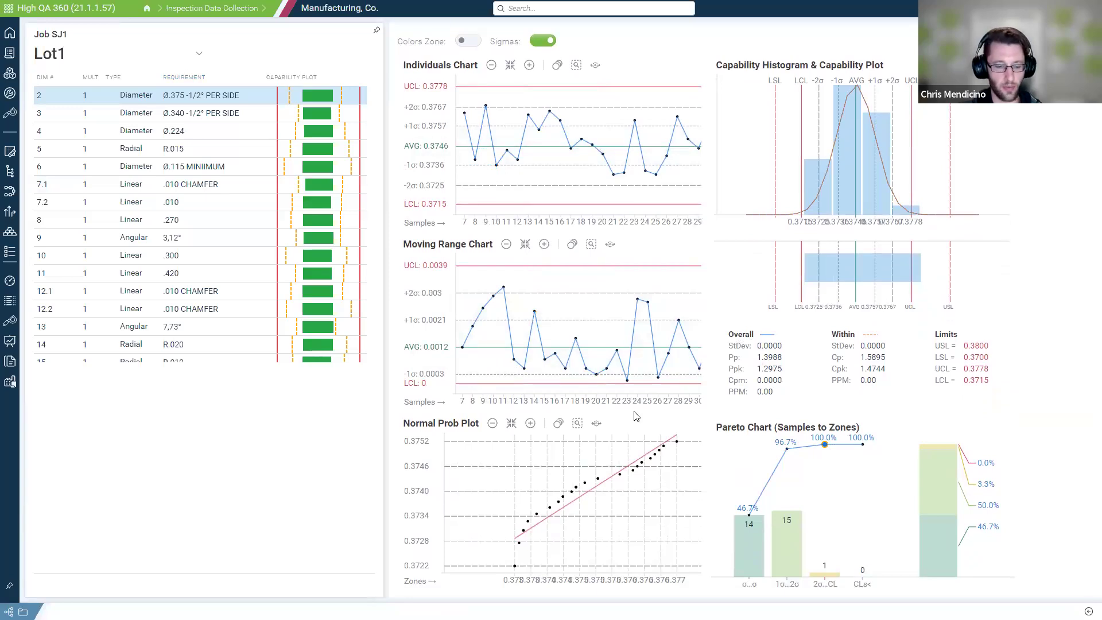
pyautogui.press('super')
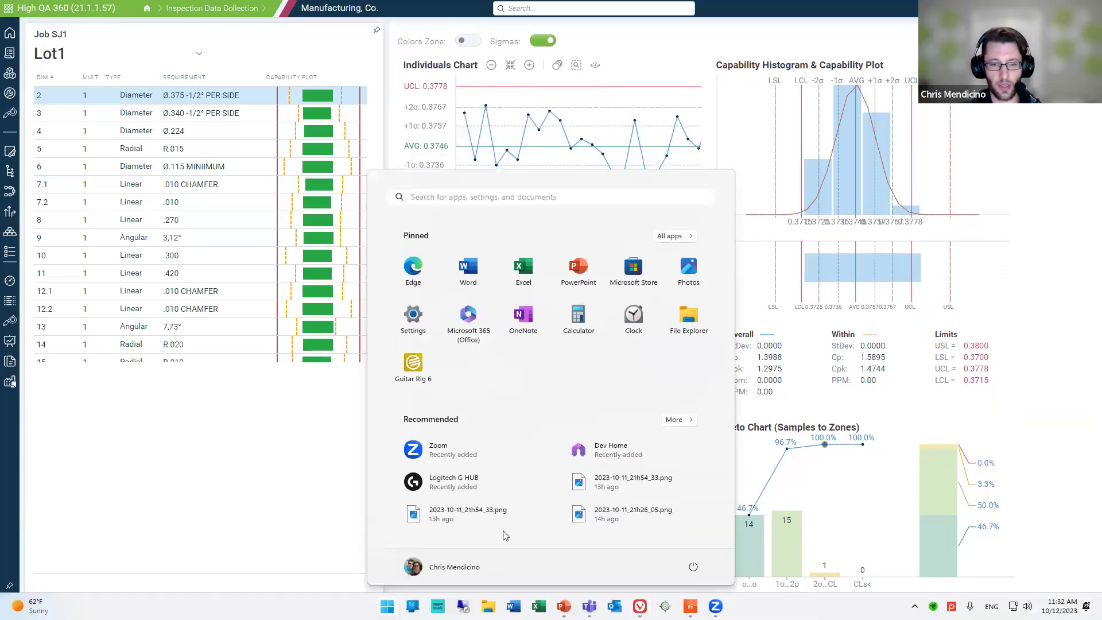
pyautogui.press('super')
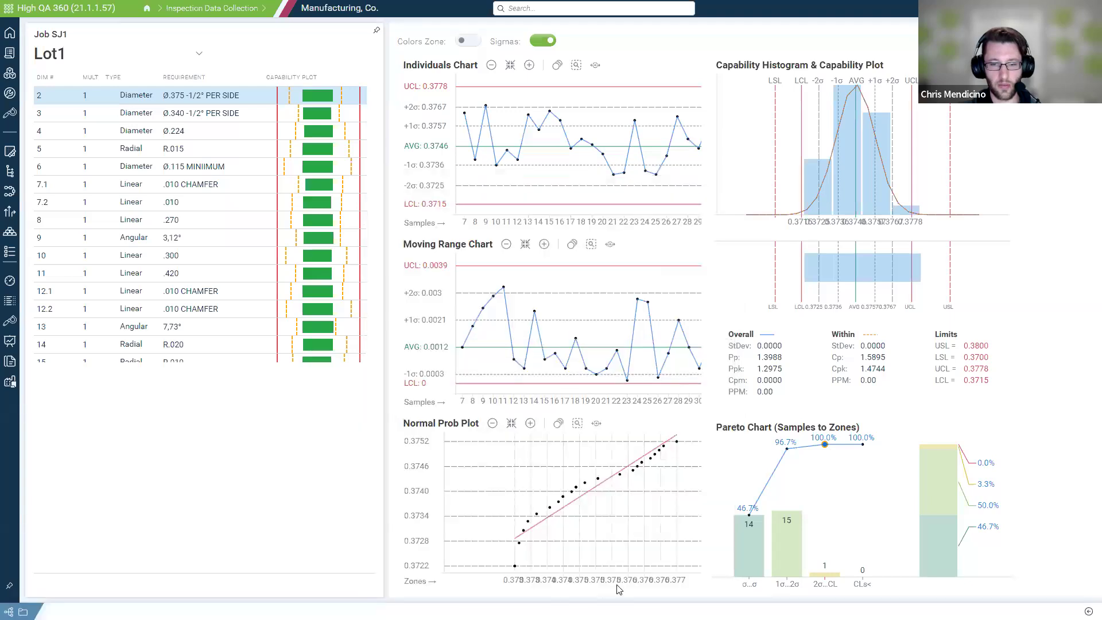
pyautogui.press('F11')
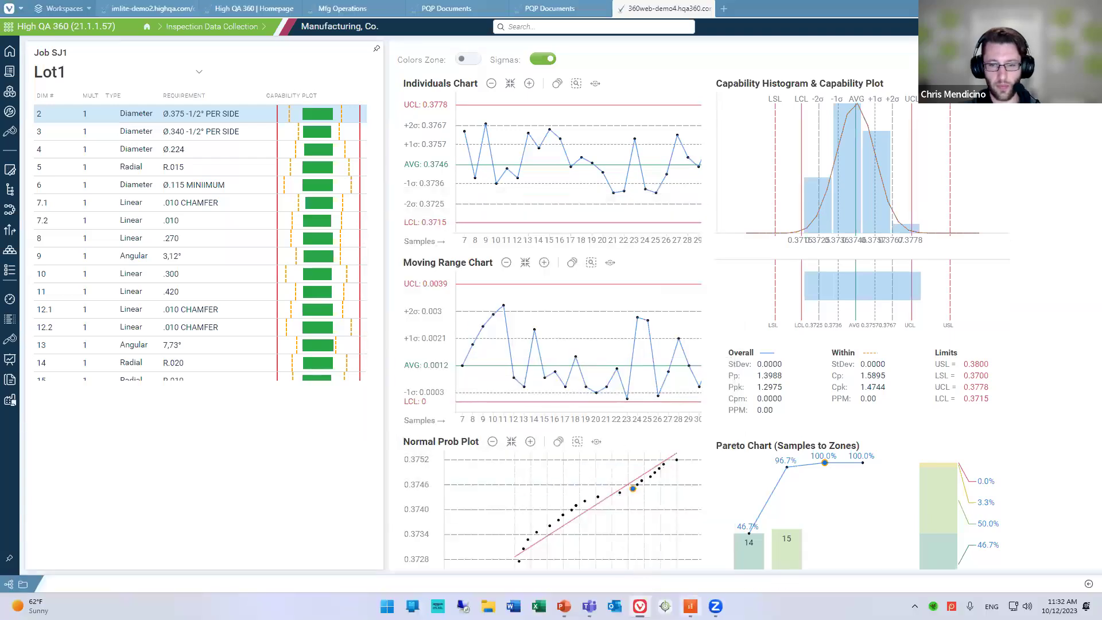
# Switch to the SPC Intermediate version Demo presentation in PowerPoint and present its SPC View (Option1) slides 2 and 3 as a slide show
pyautogui.moveTo(564, 606)
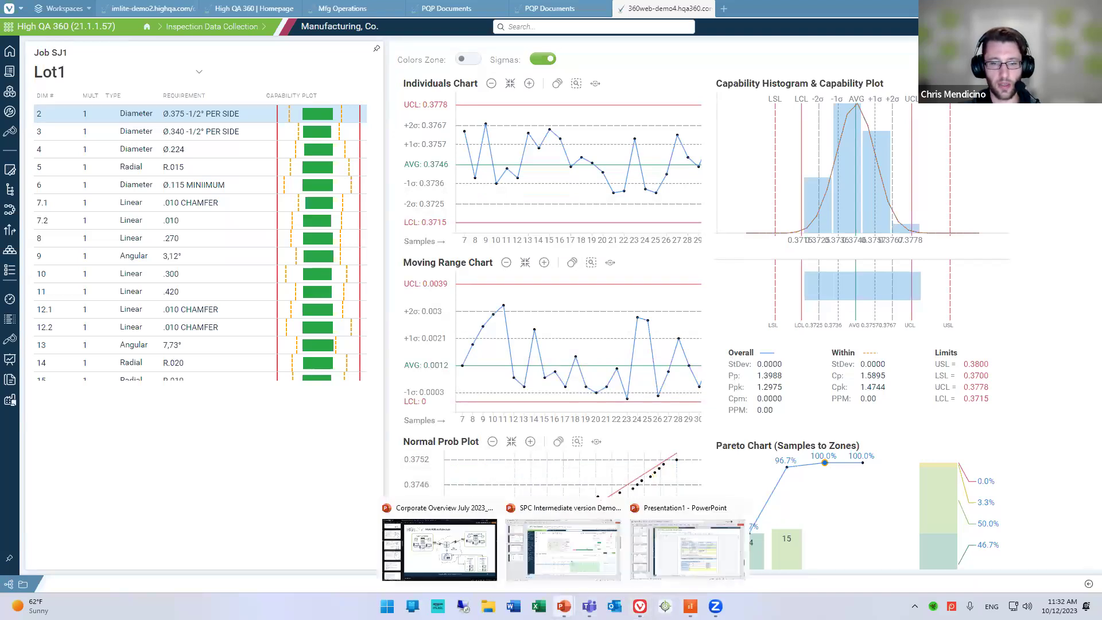
pyautogui.click(595, 552)
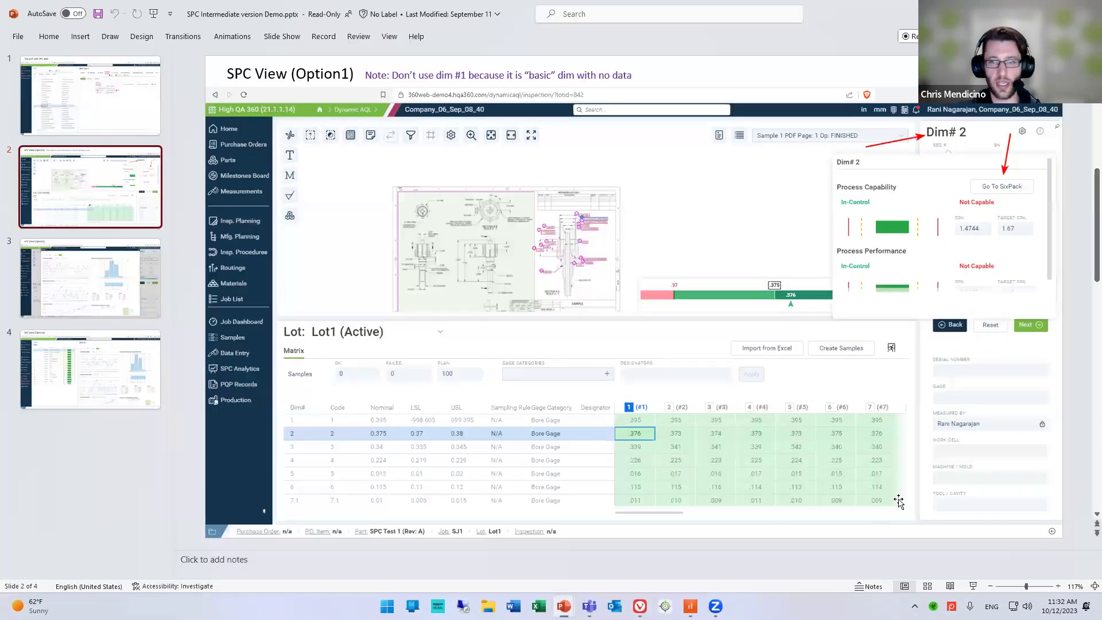
pyautogui.click(972, 589)
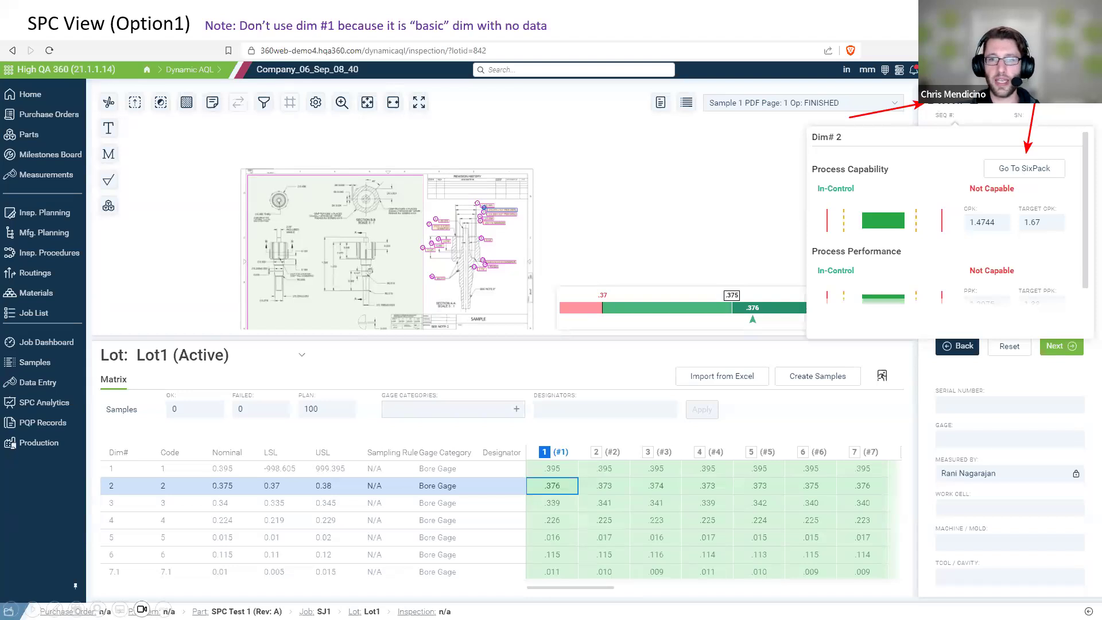
pyautogui.press('Right')
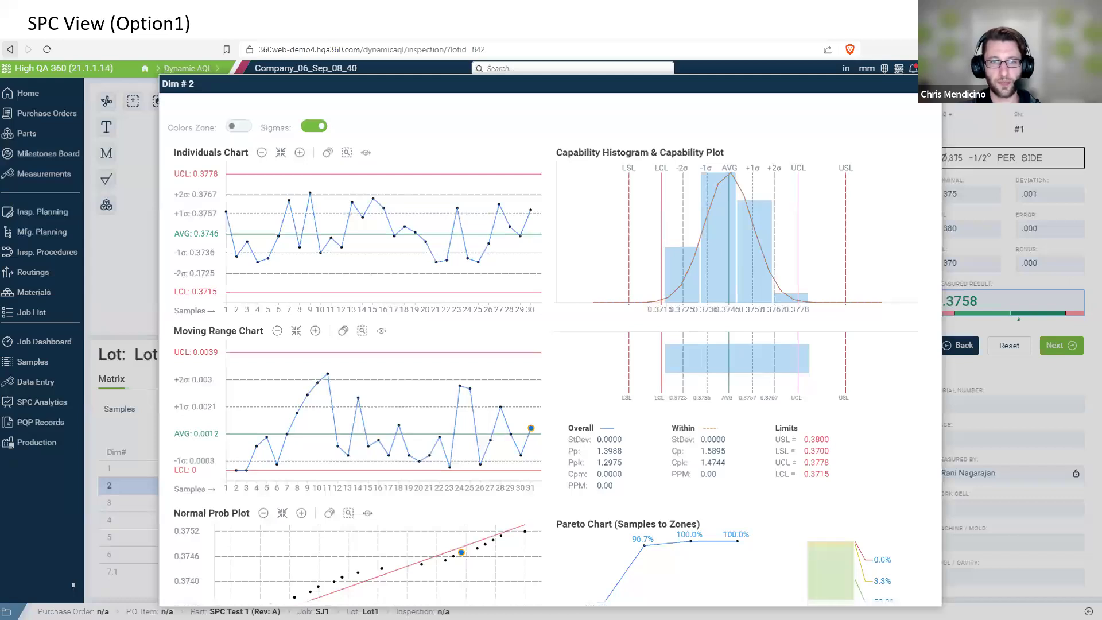
pyautogui.press('Escape')
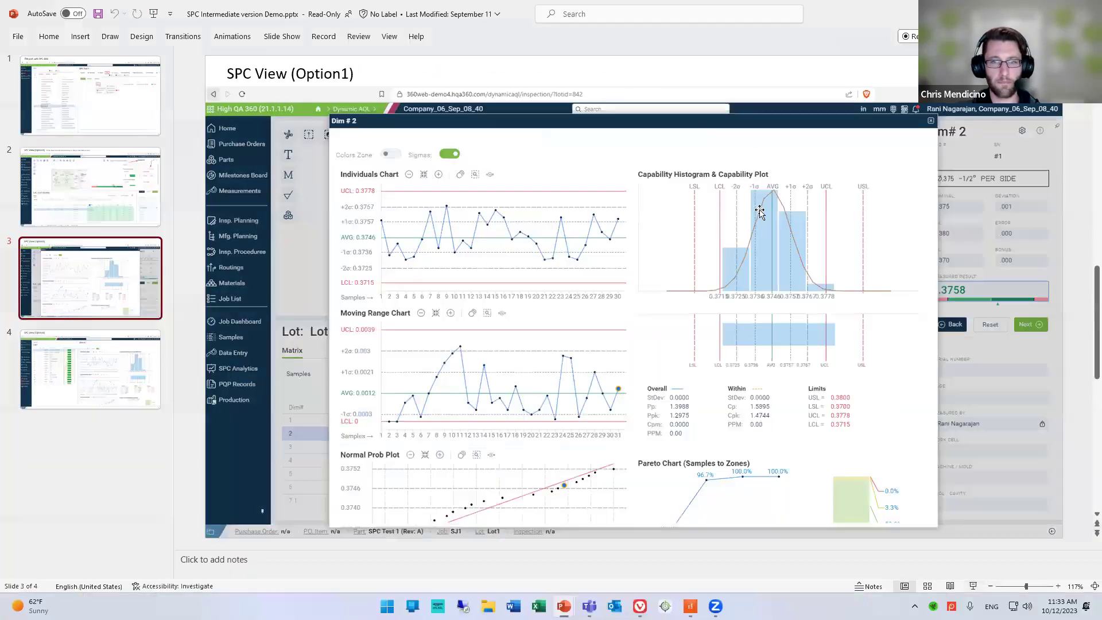
# Return to the High QA 360 homepage in the browser, look through the available modules, and open Access Control under Administrator Tools
pyautogui.hotkey('alt', 'Tab')
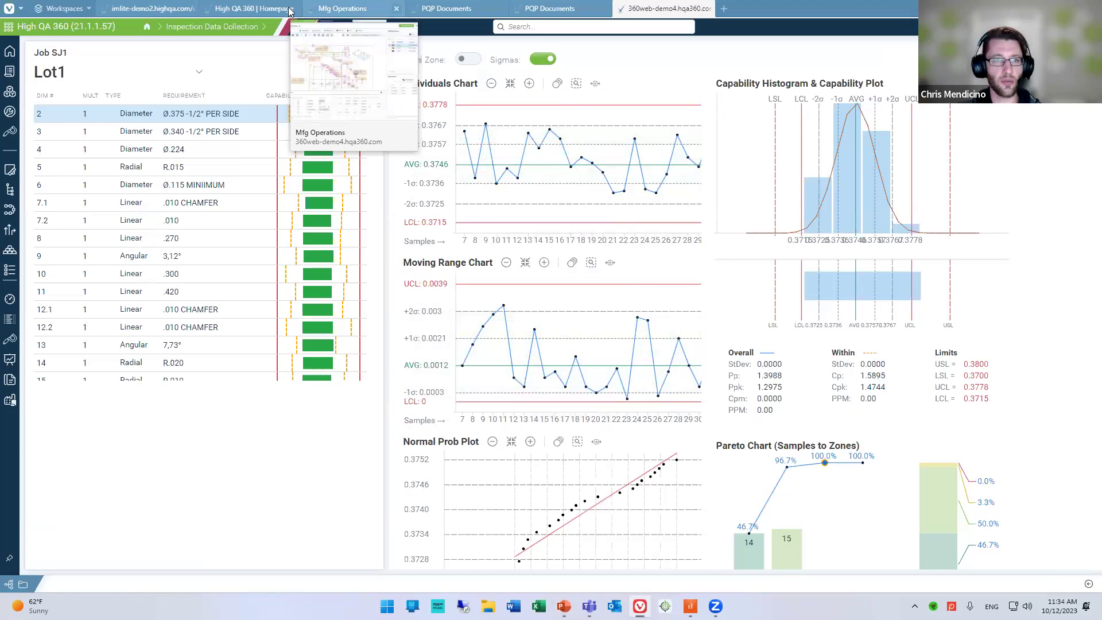
pyautogui.click(256, 11)
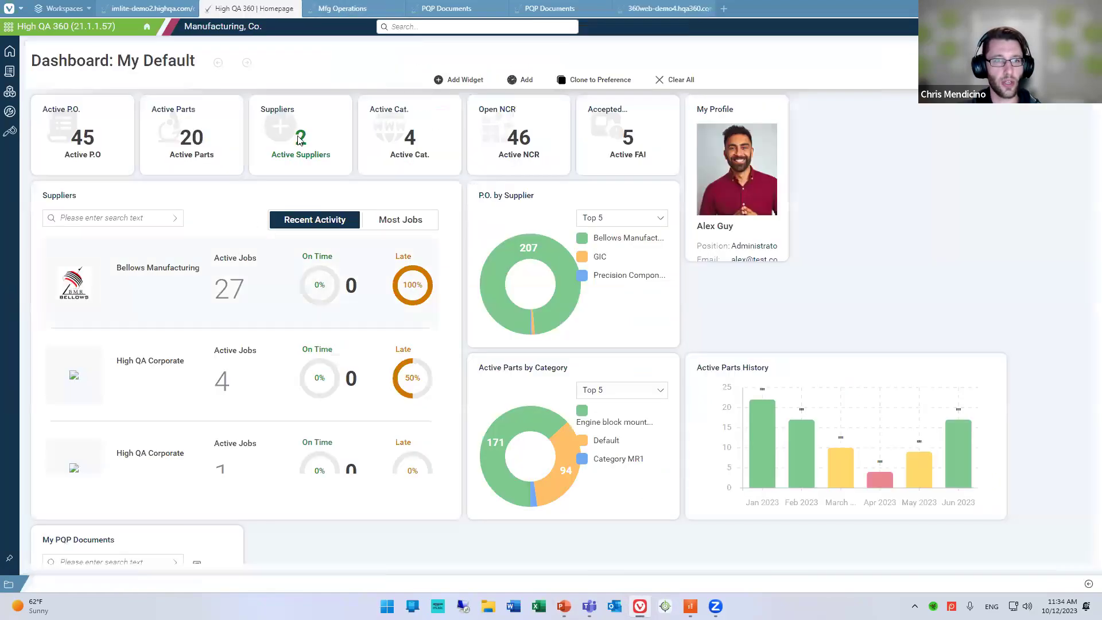
pyautogui.click(11, 32)
pyautogui.scroll(-3, 285, 292)
pyautogui.scroll(3, 286, 296)
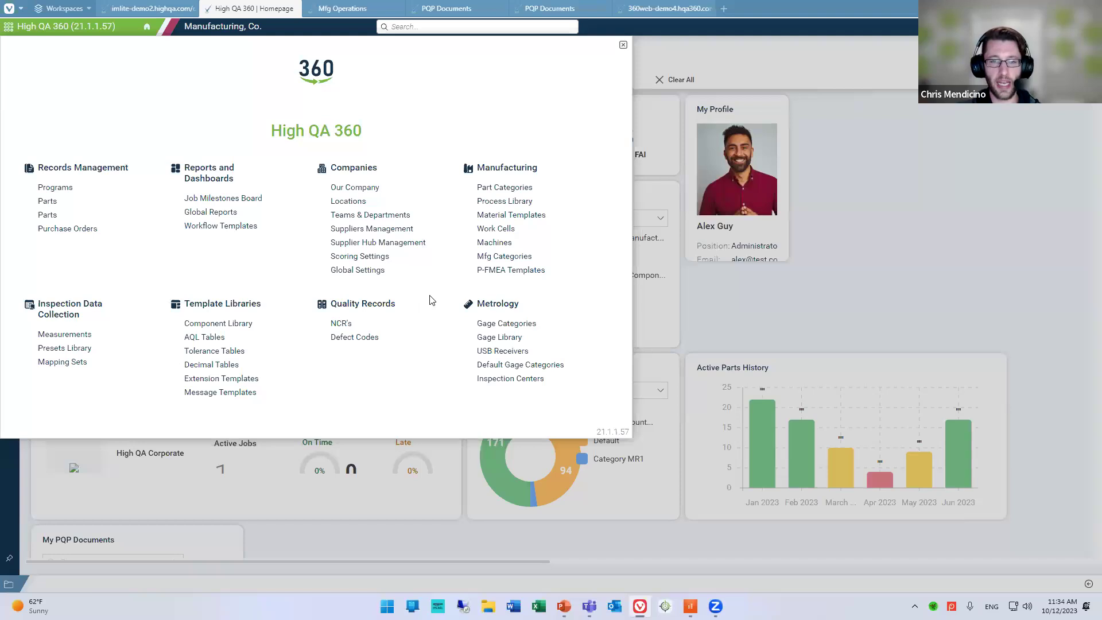
pyautogui.scroll(-3, 432, 300)
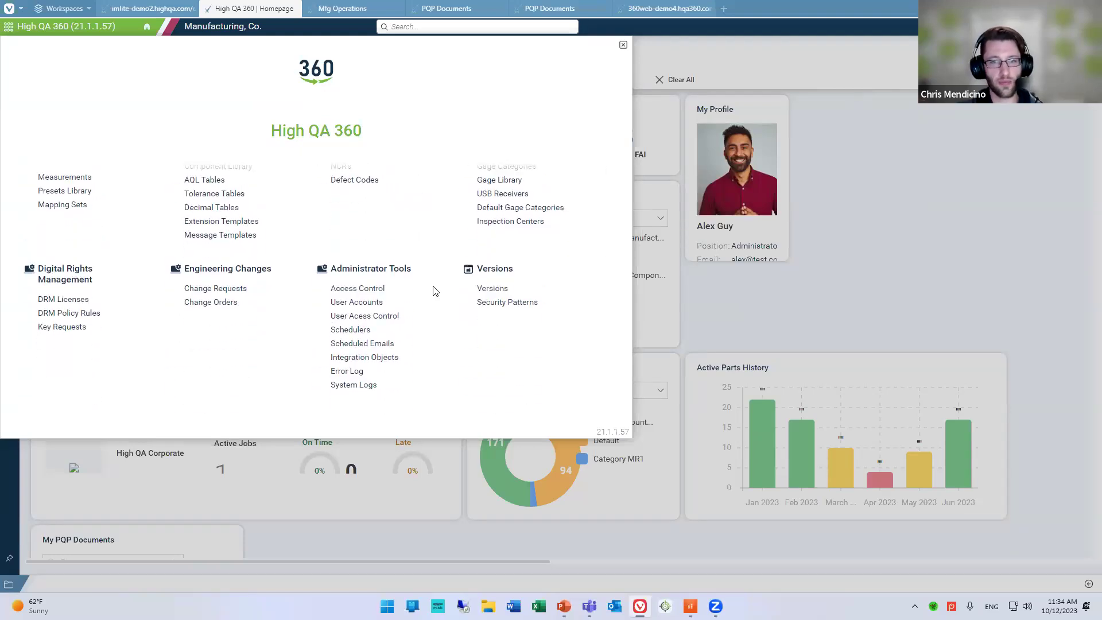
pyautogui.scroll(3, 435, 291)
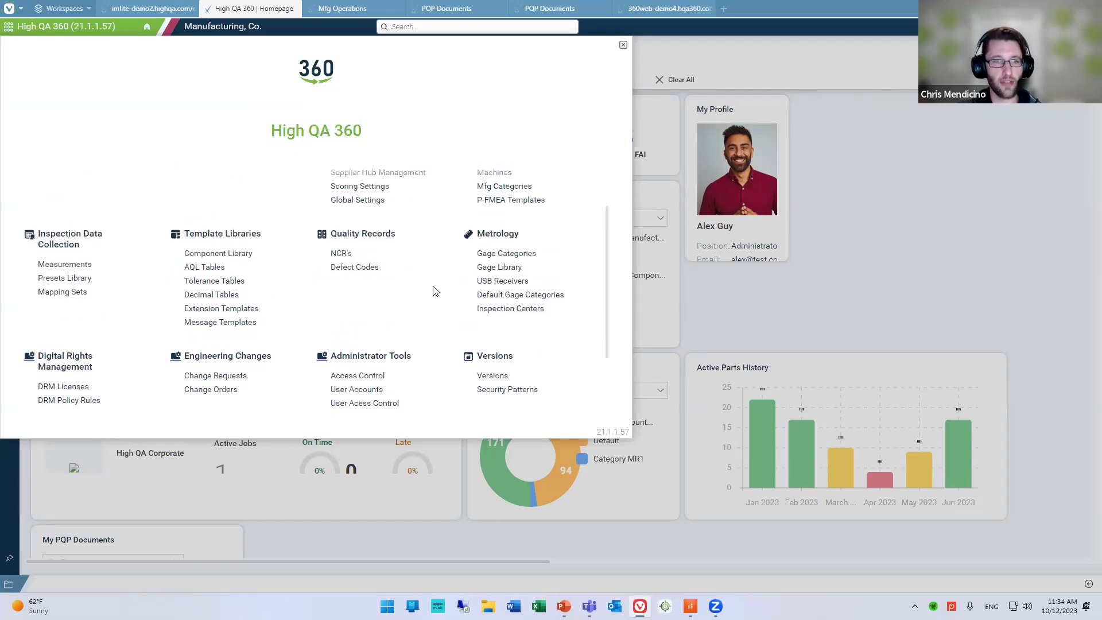
pyautogui.scroll(-2, 435, 291)
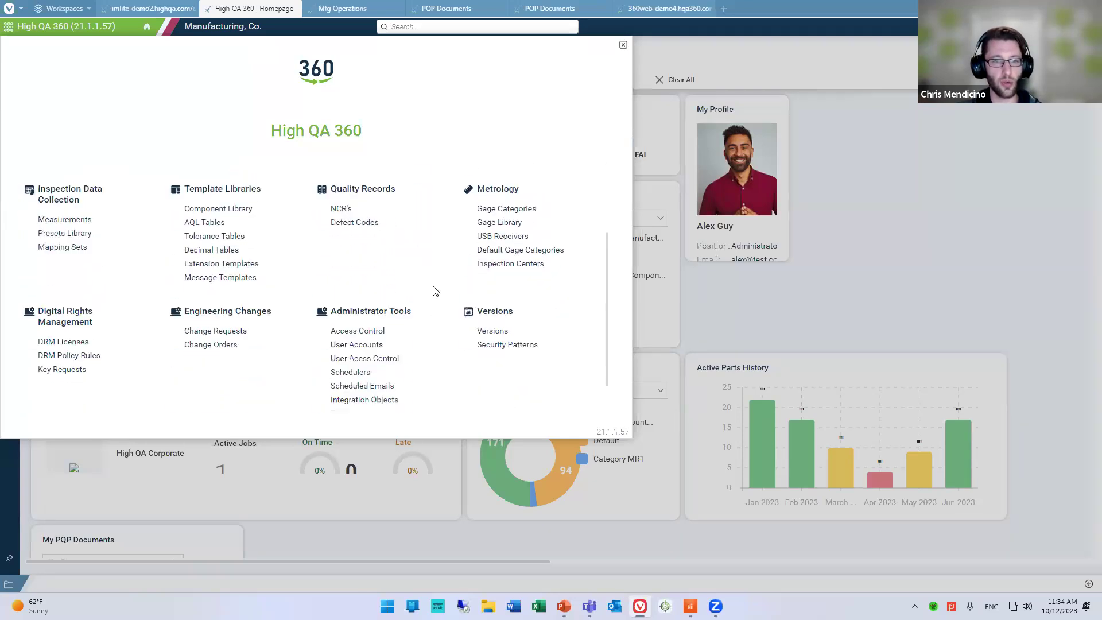
pyautogui.click(356, 332)
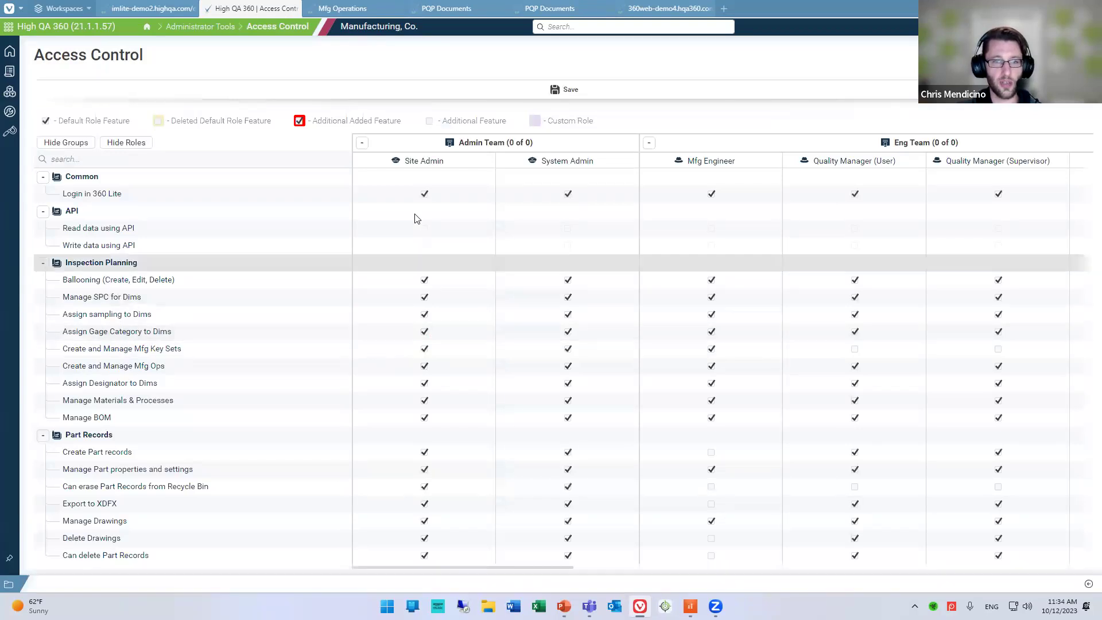
# Examine the Access Control matrix for the feature permissions of the Admin, Eng and Shop Team roles across all feature groups
pyautogui.moveTo(582, 166)
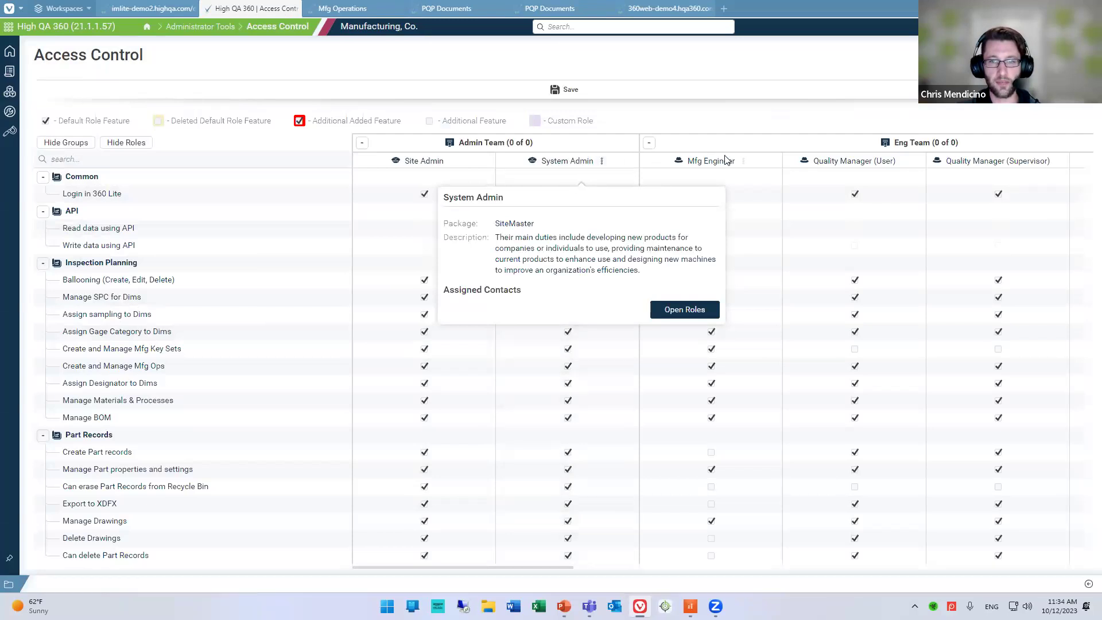
pyautogui.moveTo(728, 158)
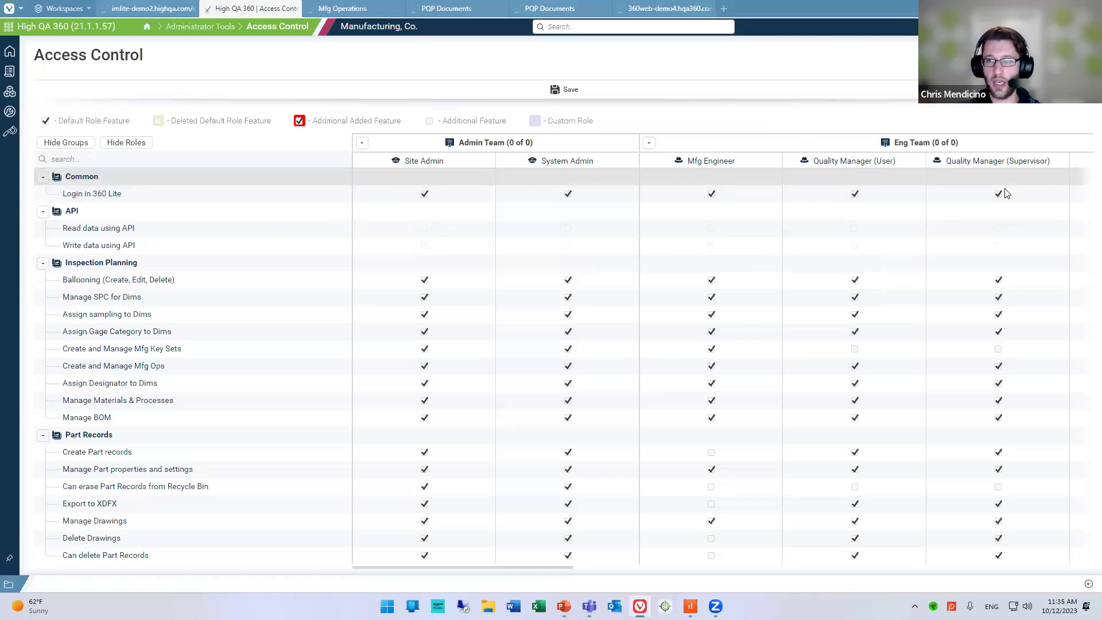
pyautogui.moveTo(564, 565); pyautogui.dragTo(760, 564)
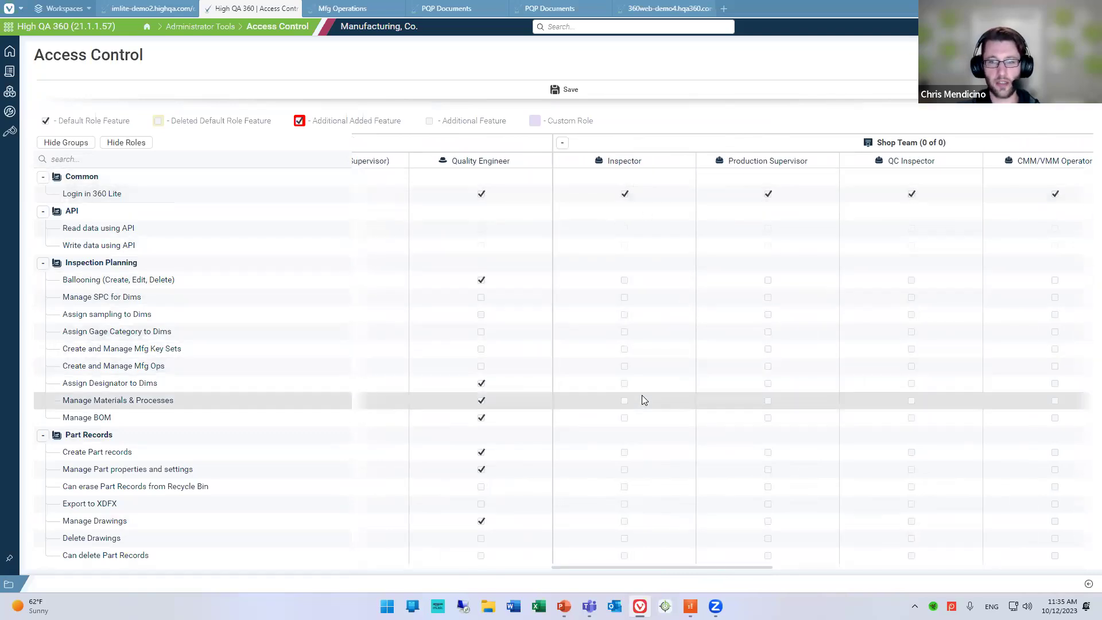
pyautogui.scroll(-10, 642, 395)
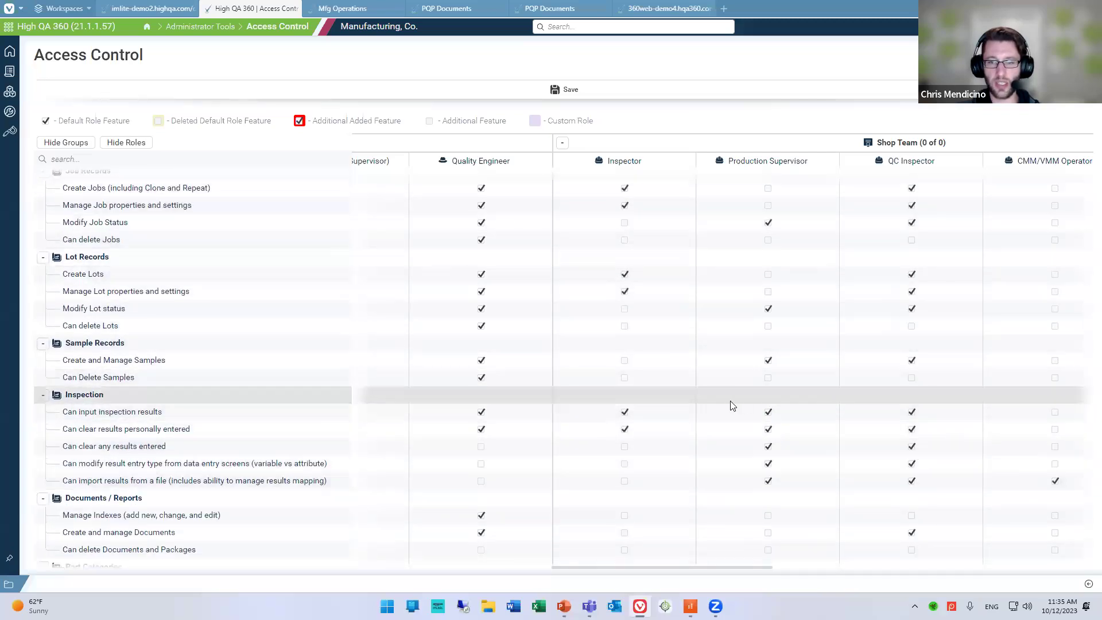
pyautogui.moveTo(704, 563); pyautogui.dragTo(492, 547)
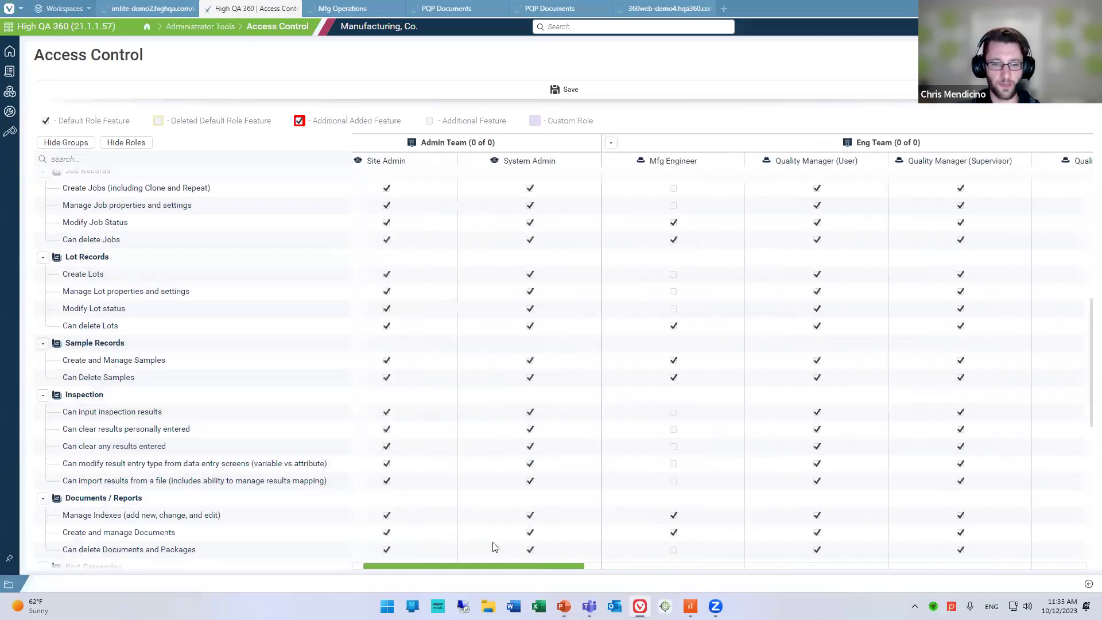
pyautogui.scroll(10, 543, 270)
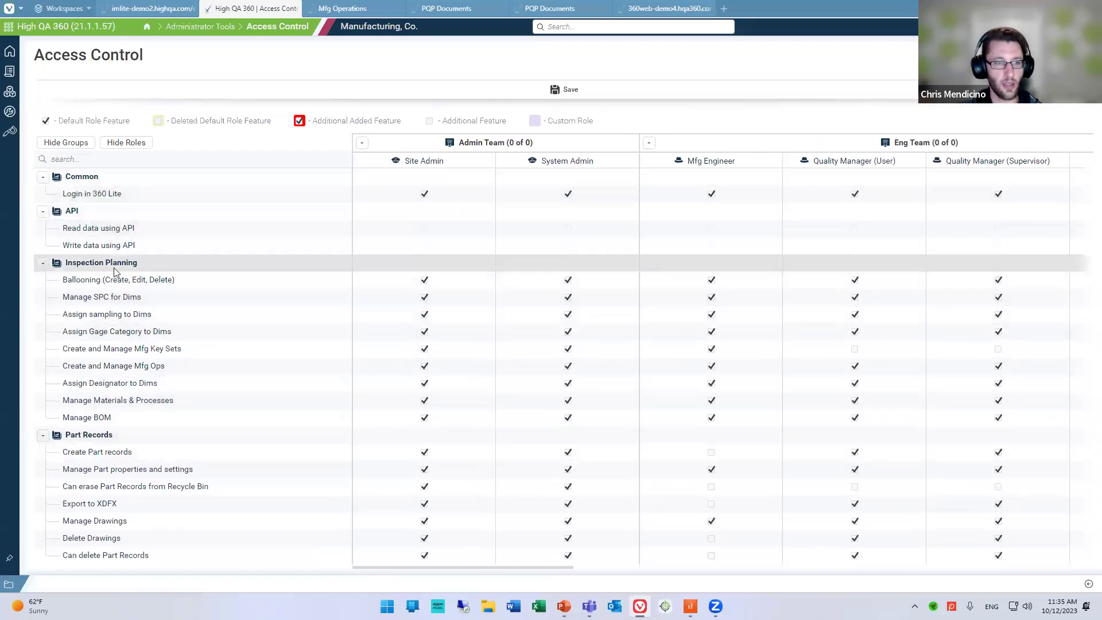
pyautogui.scroll(-5, 88, 295)
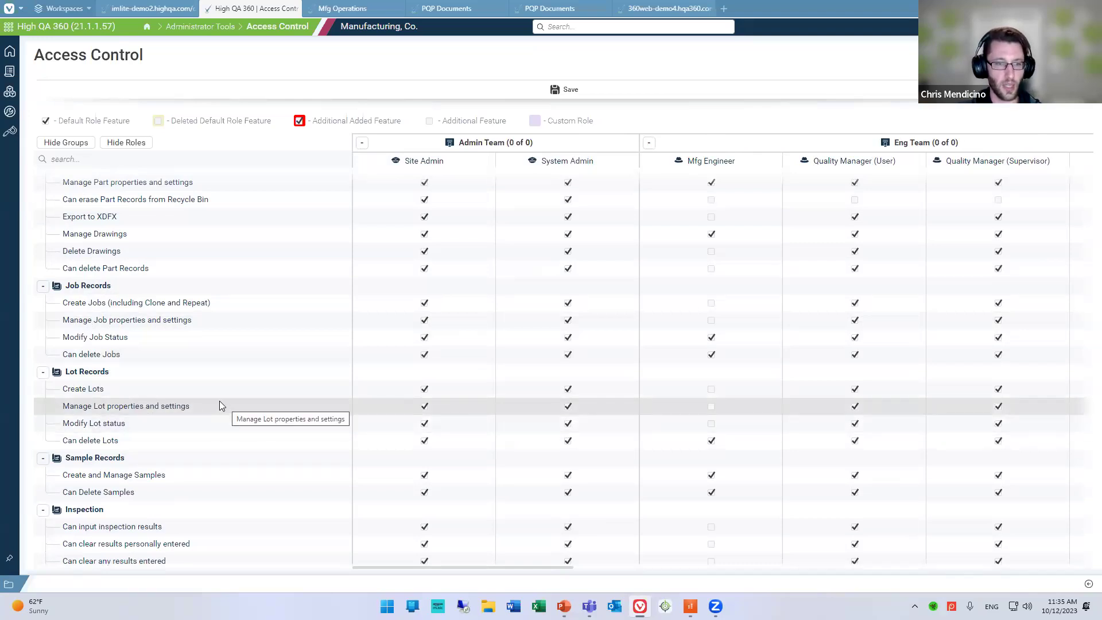
pyautogui.scroll(-2, 220, 405)
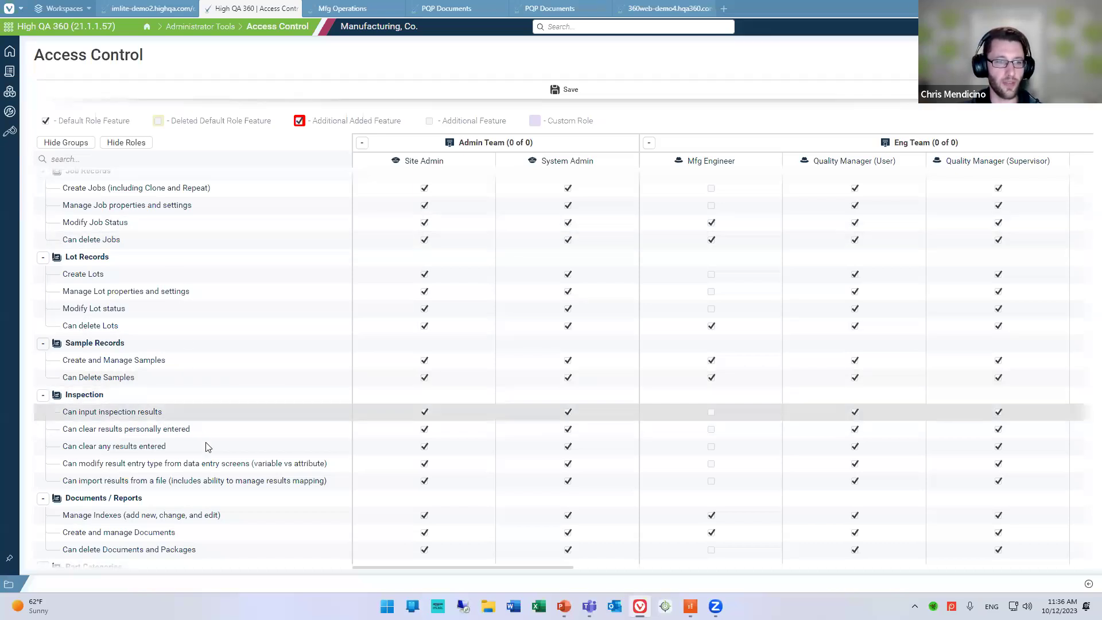
pyautogui.scroll(-6, 221, 466)
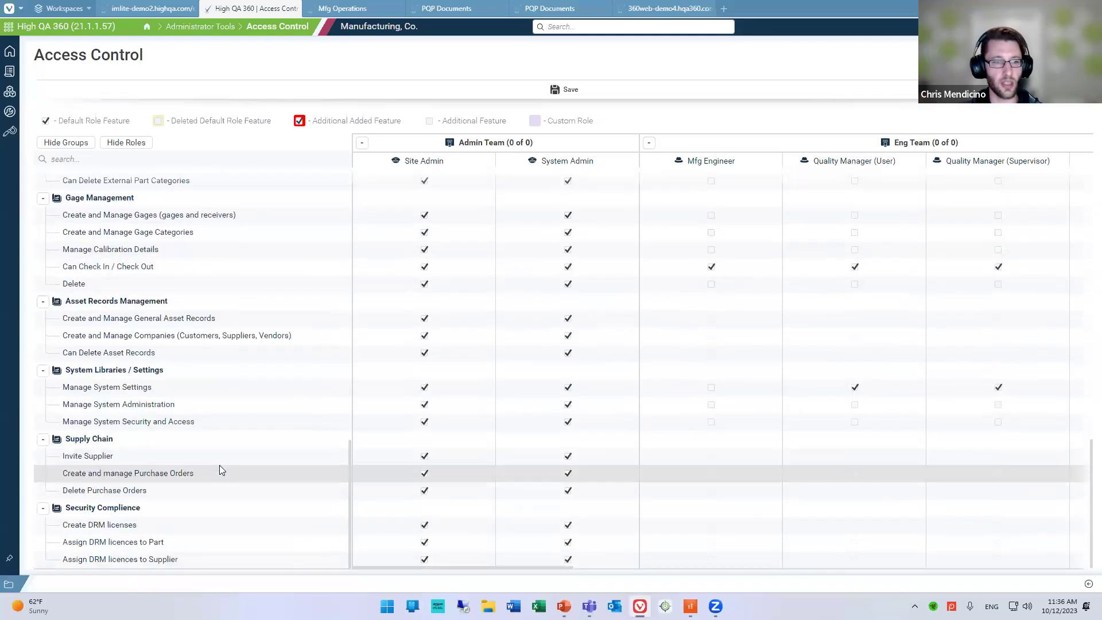
pyautogui.scroll(10, 221, 468)
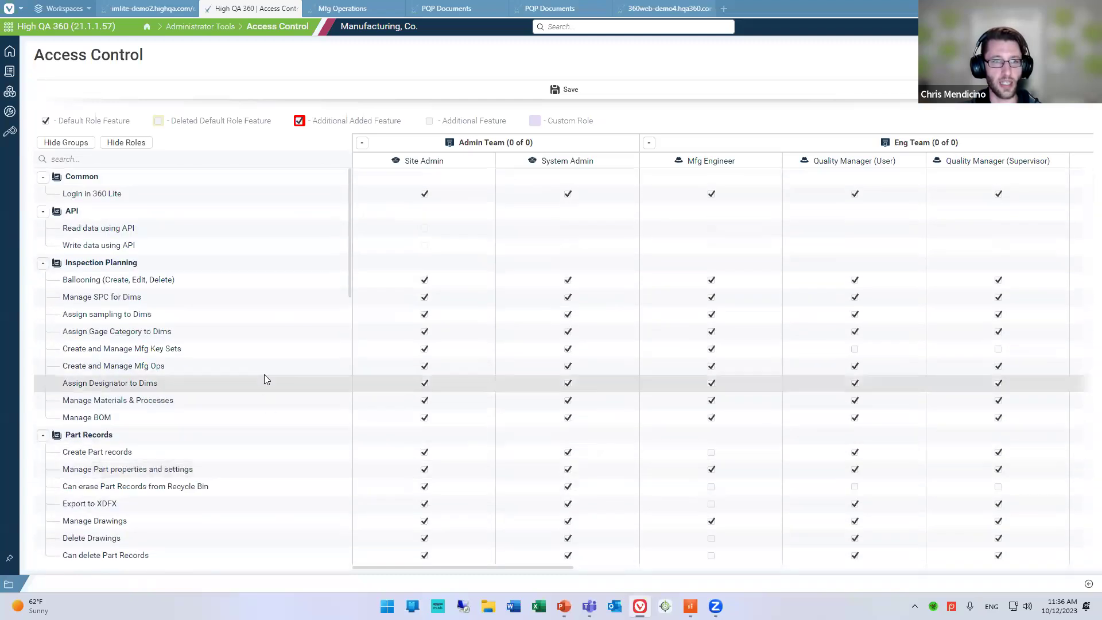